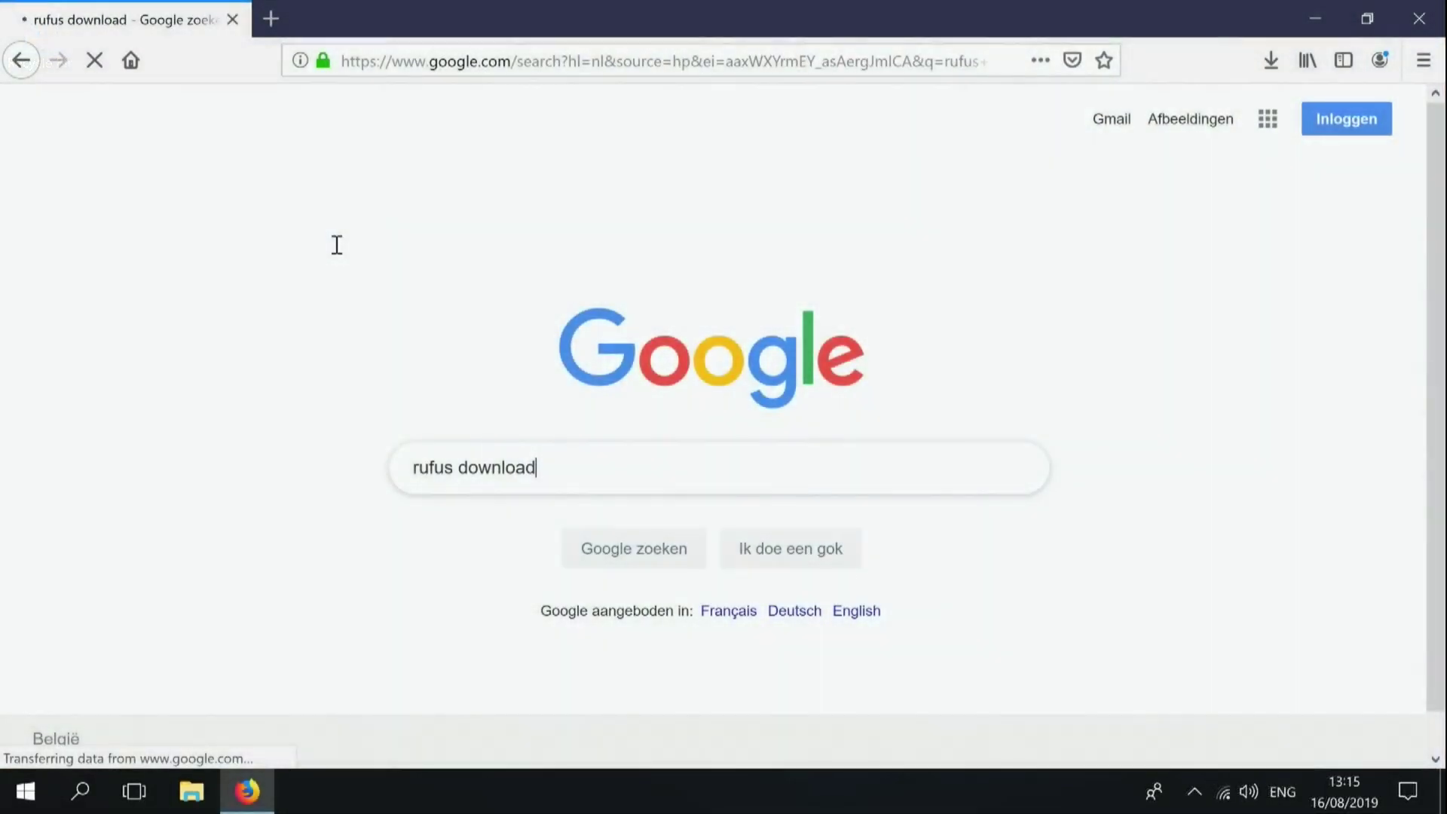
Open the Rufus website from the search results and download Rufus 3.6
click(236, 305)
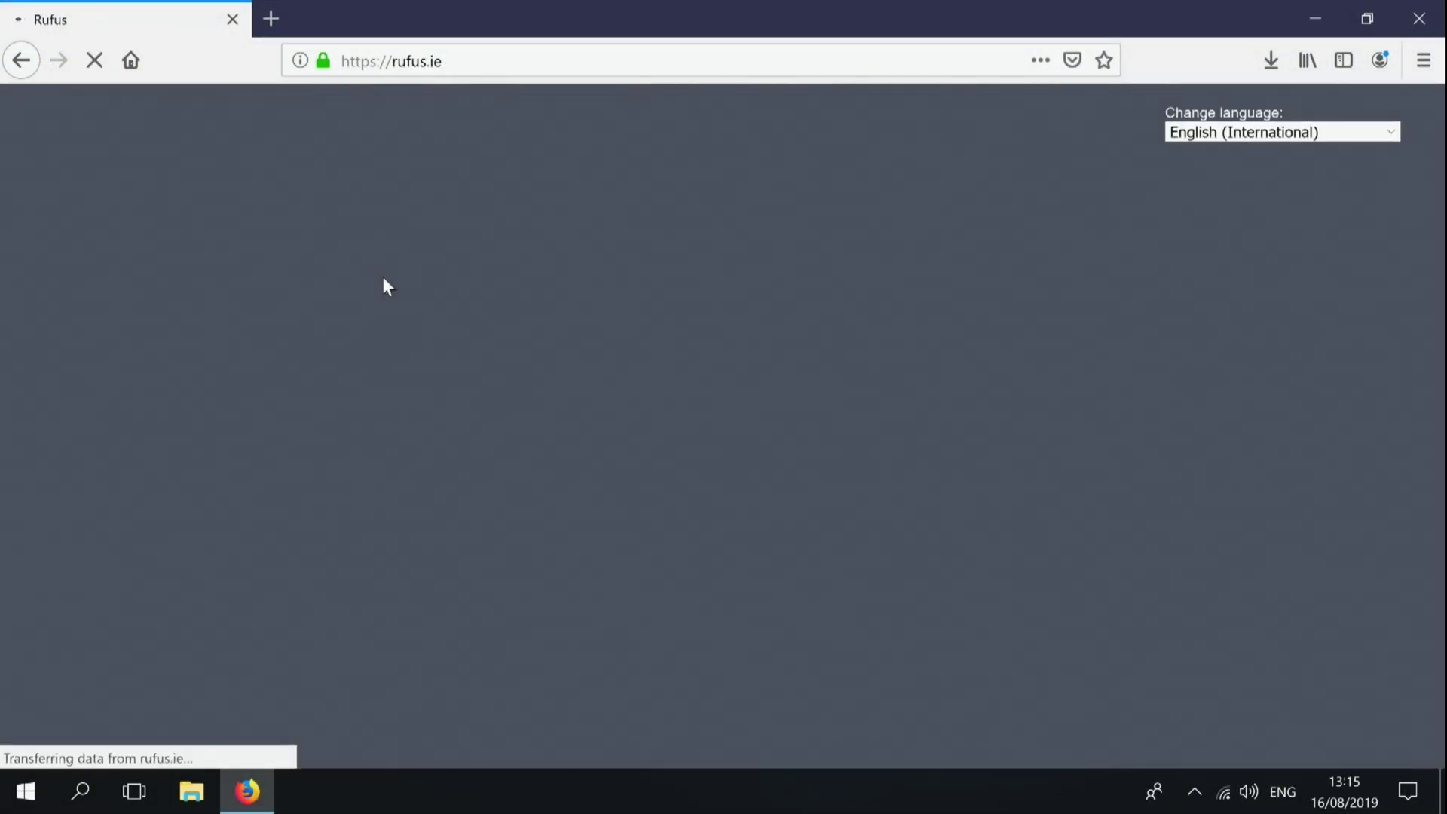
click(315, 106)
scroll(666, 299, down, 10)
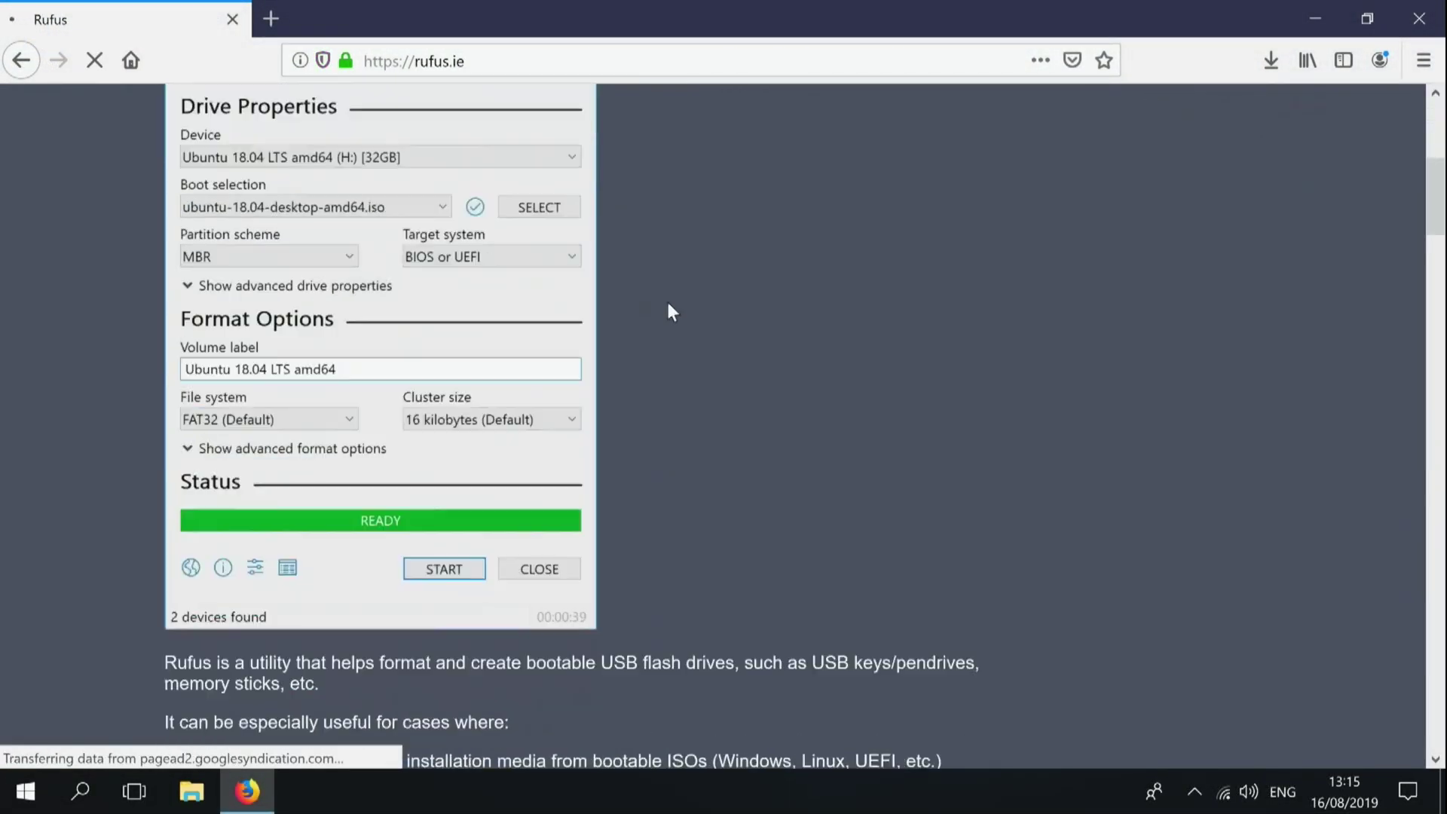
scroll(667, 301, down, 5)
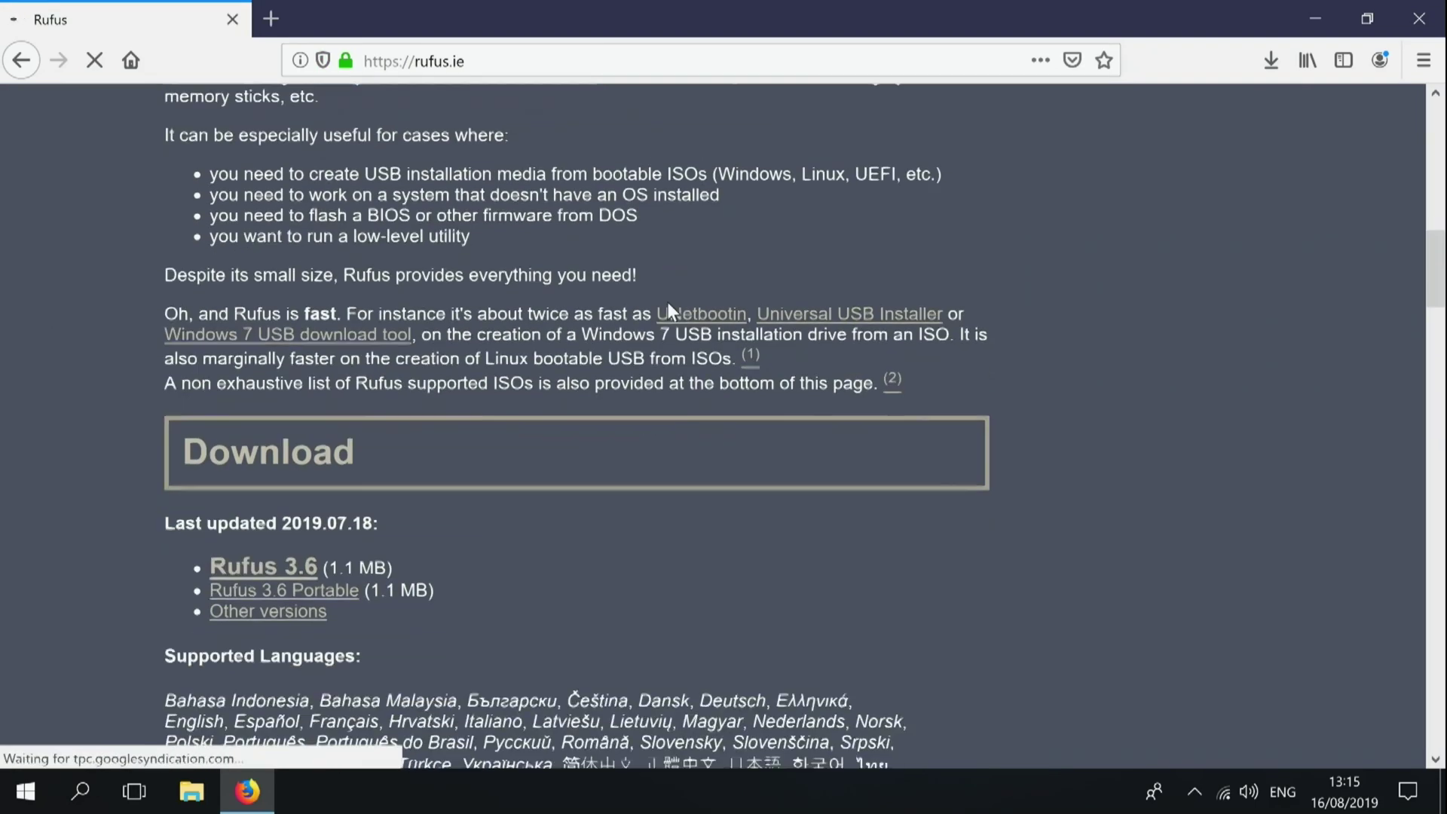
click(264, 526)
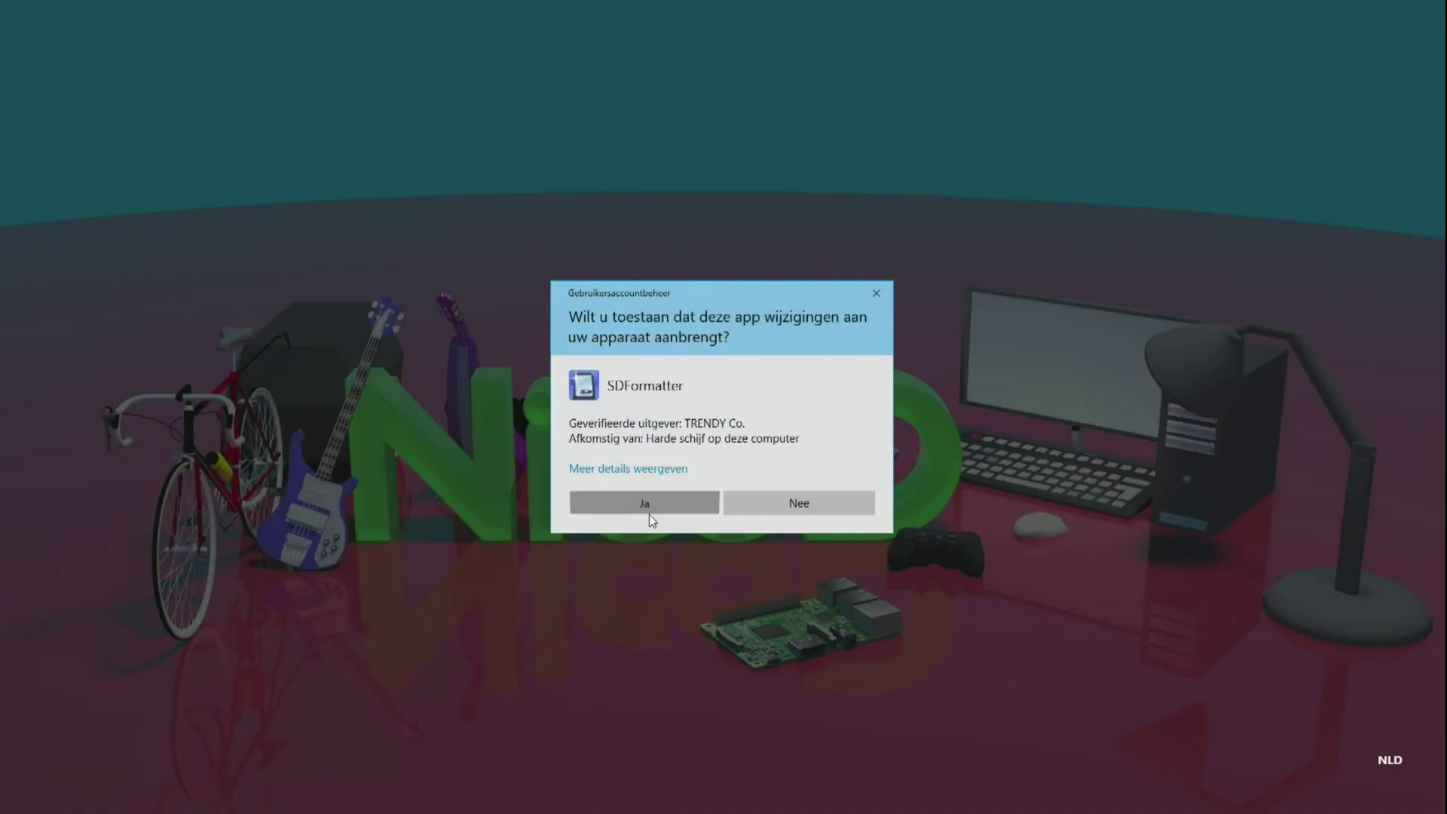
Allow SDFormatter to make changes and quick-format drive F
click(646, 507)
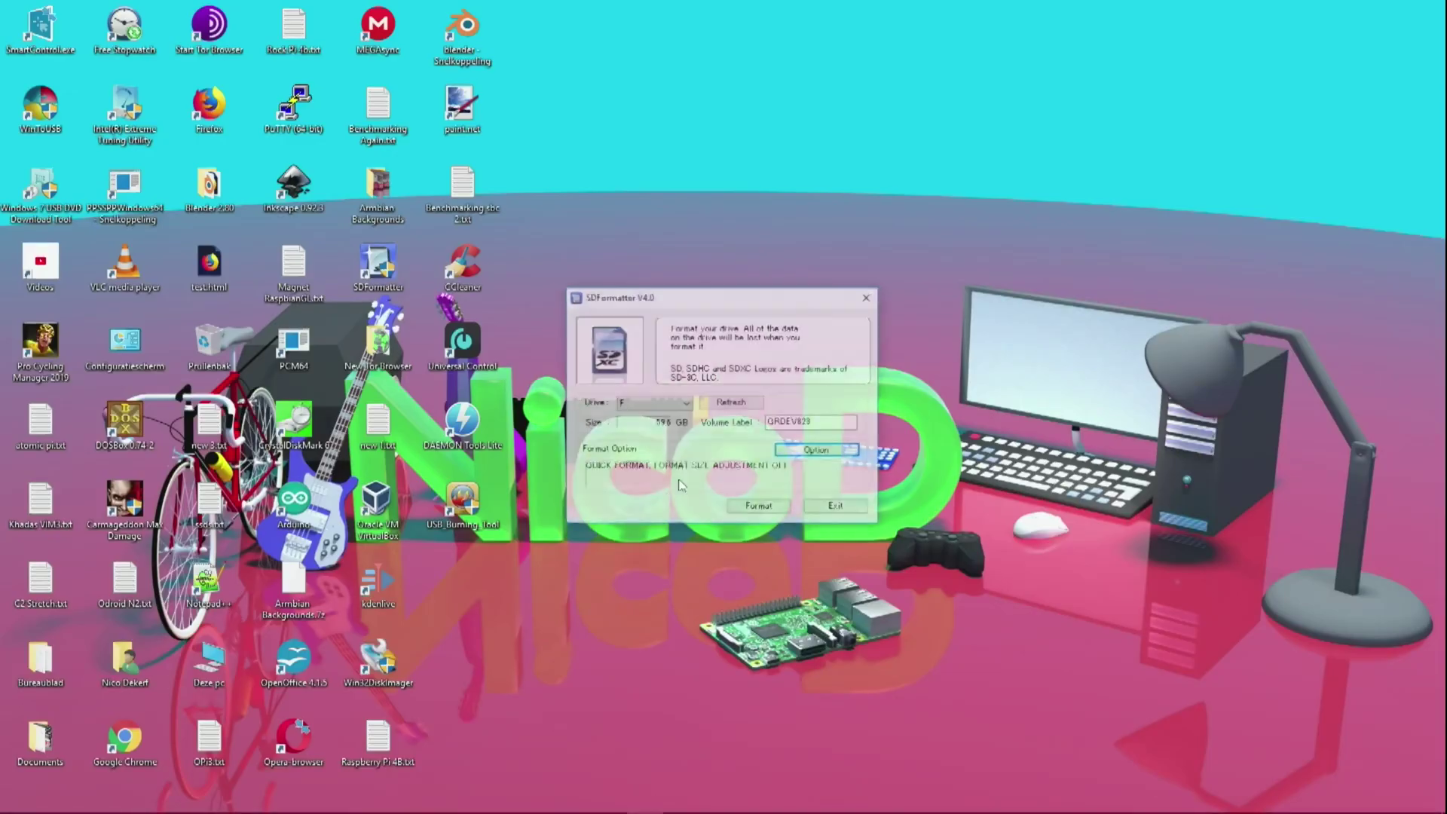
click(757, 507)
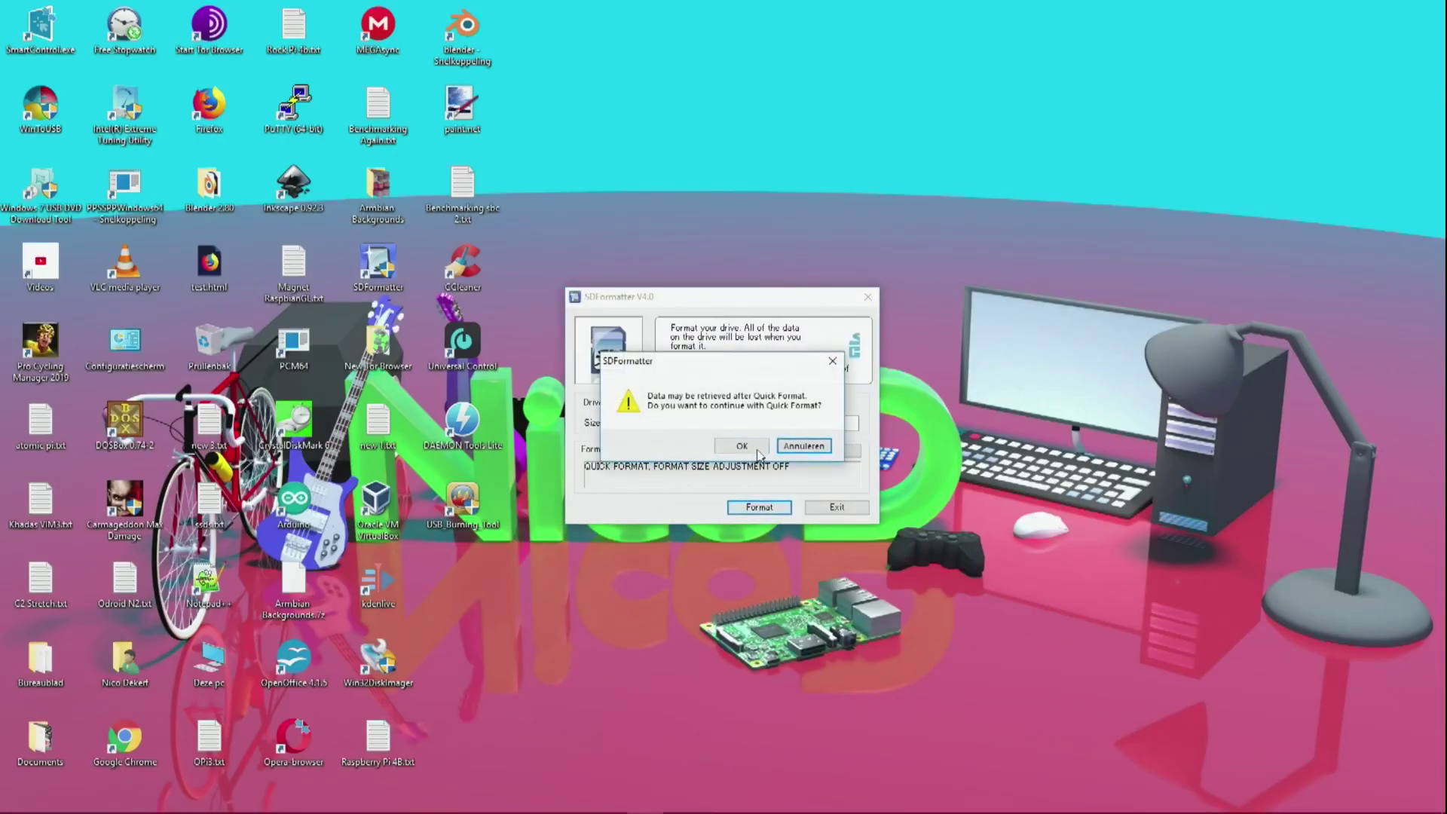
click(757, 450)
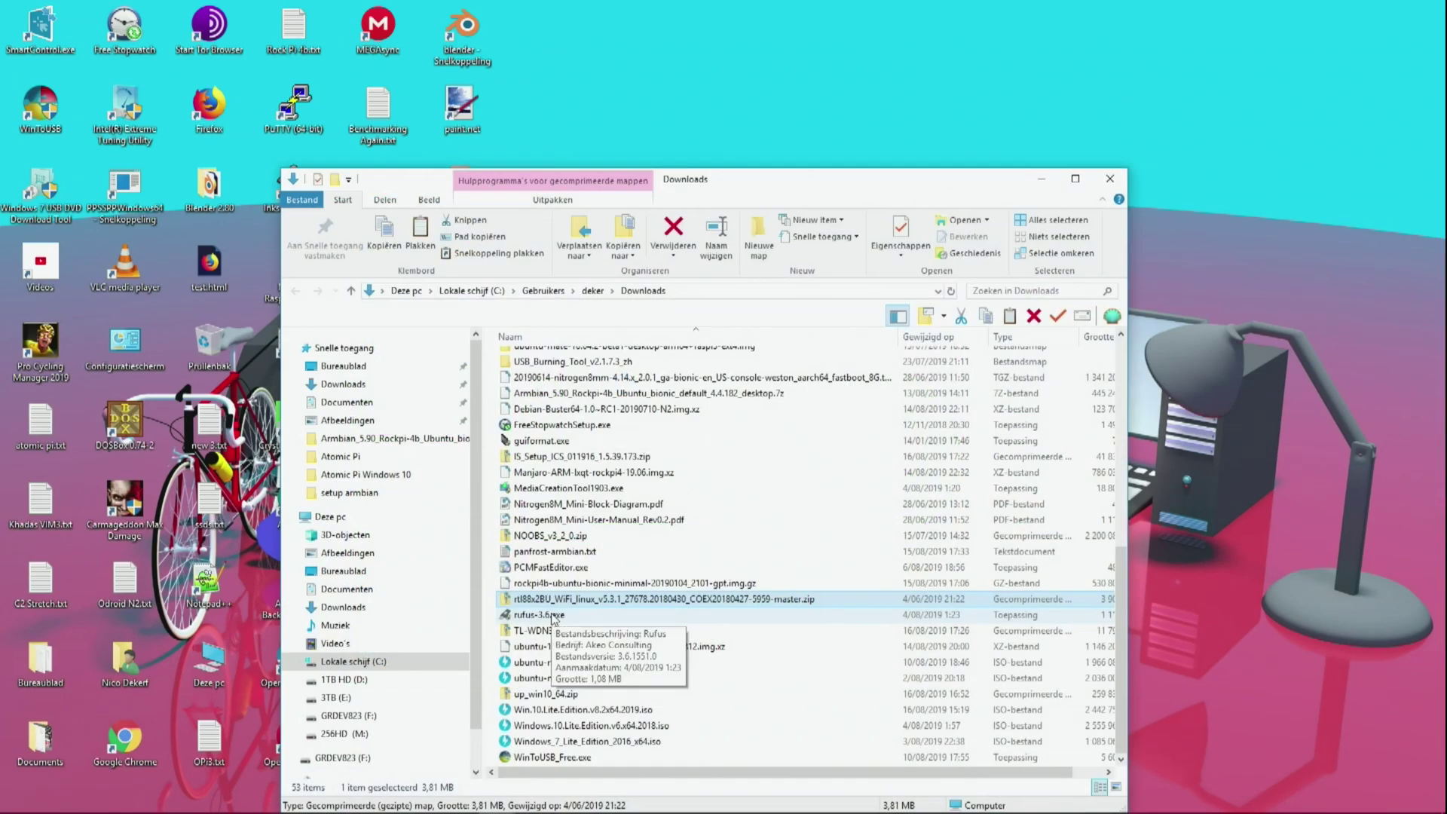
Launch rufus-3.6.exe from the Downloads folder and choose GRDEV823 (F:) [64 GB] as the target device
double_click(556, 615)
click(661, 501)
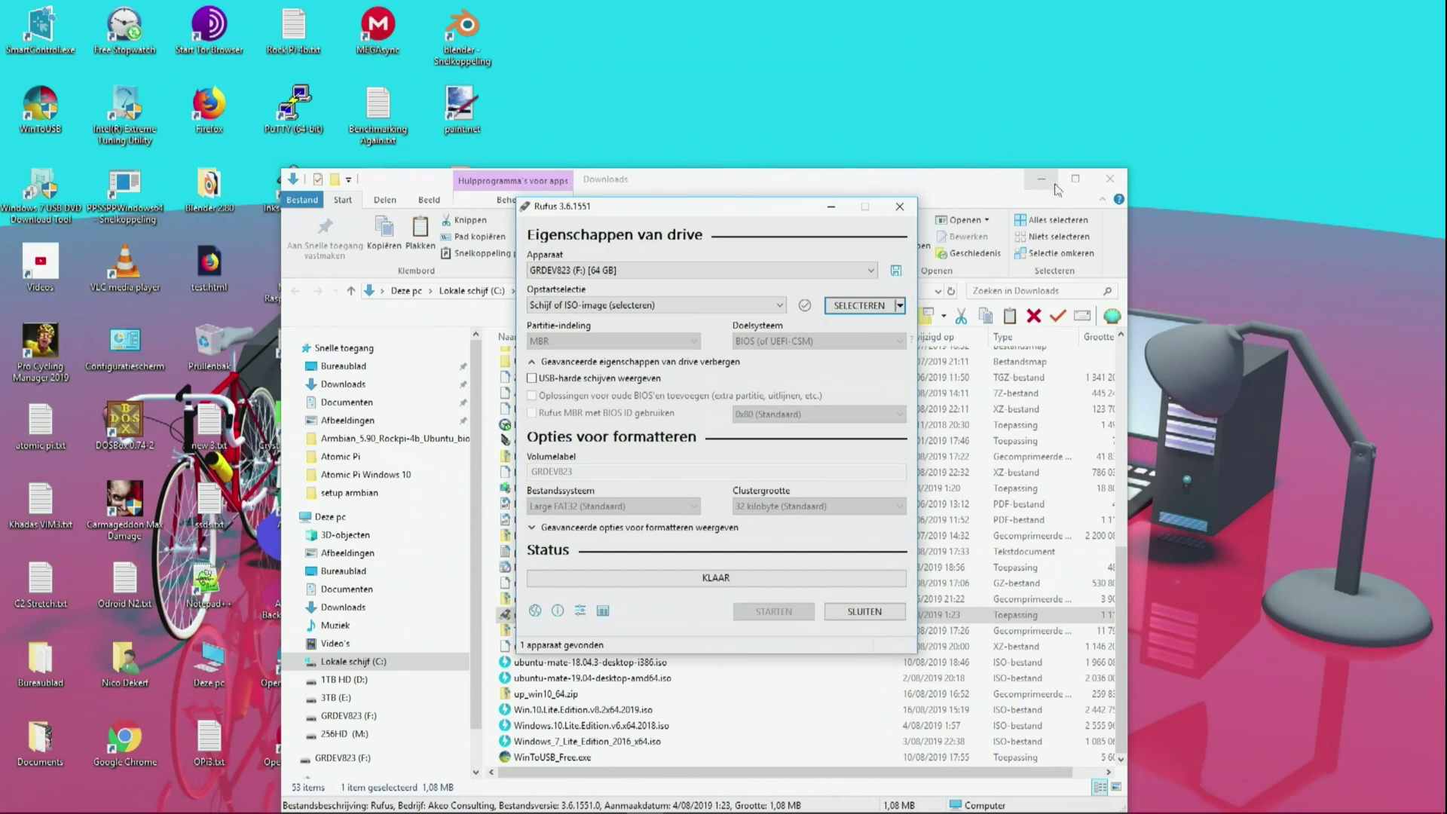
click(1042, 181)
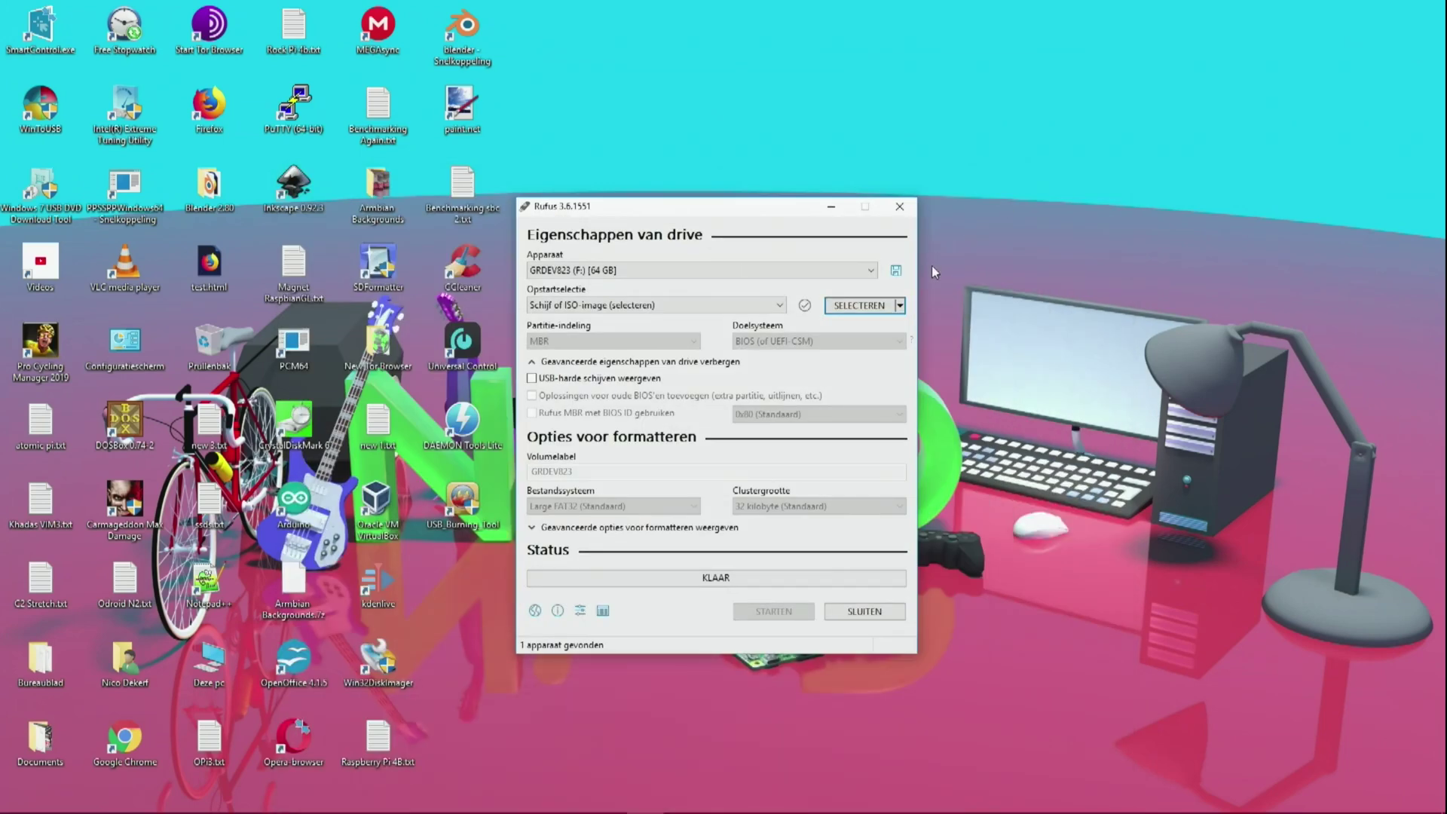
click(650, 270)
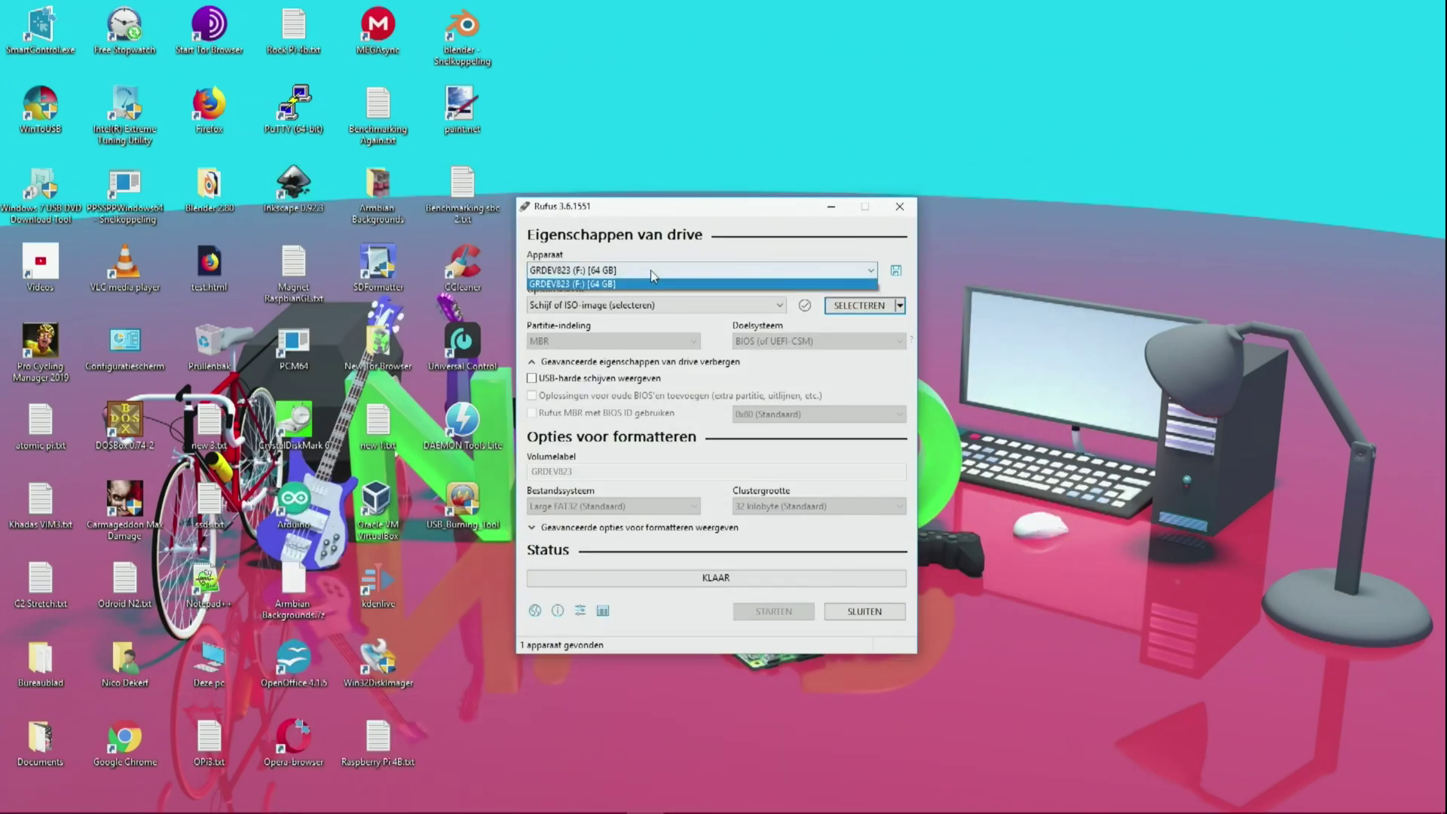
click(649, 270)
key(Tab)
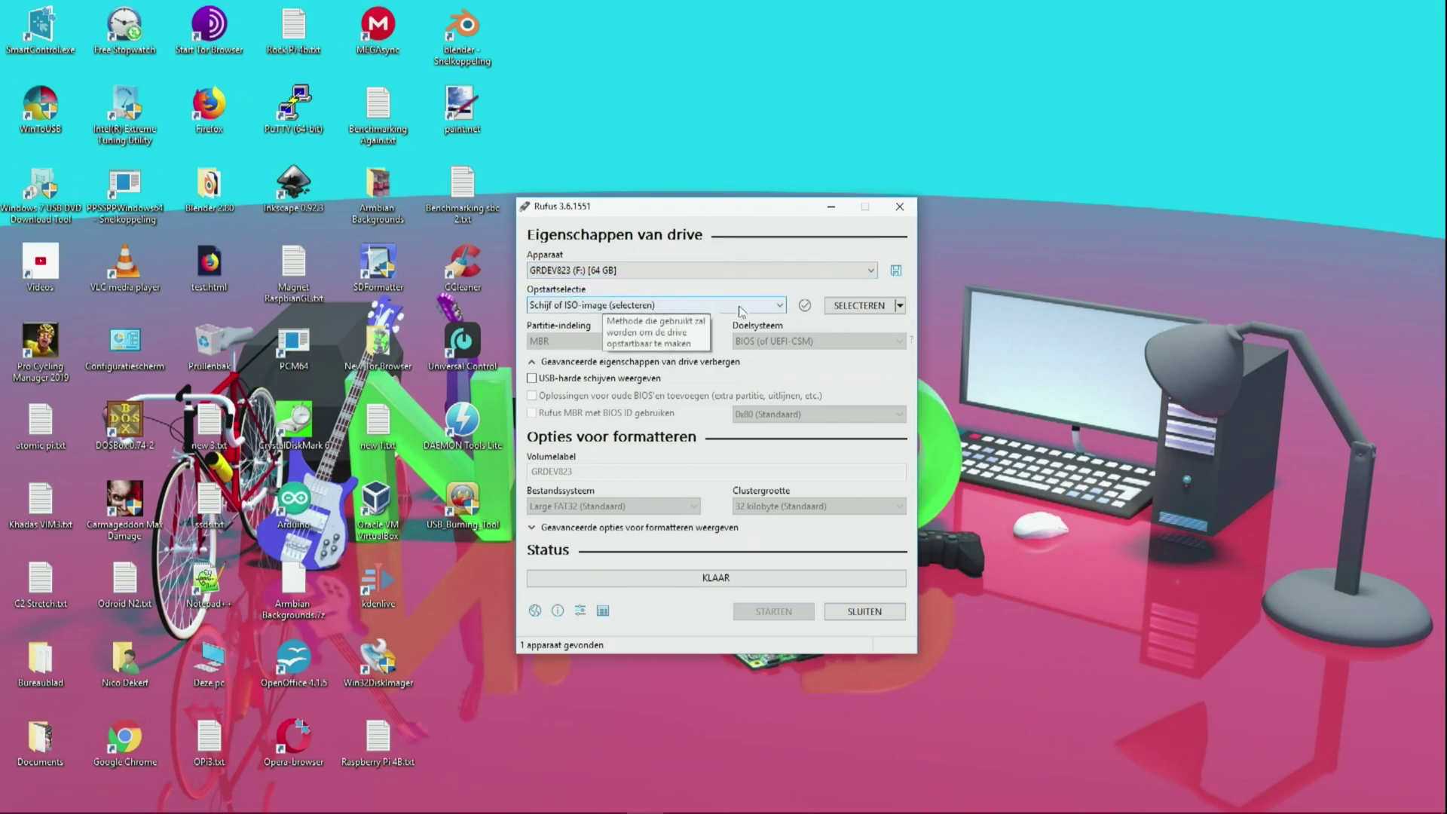
Load Windows.10.Lite.Edition.v6.x64.2018.iso as the boot image and start writing it to the drive, accepting the data loss
click(859, 305)
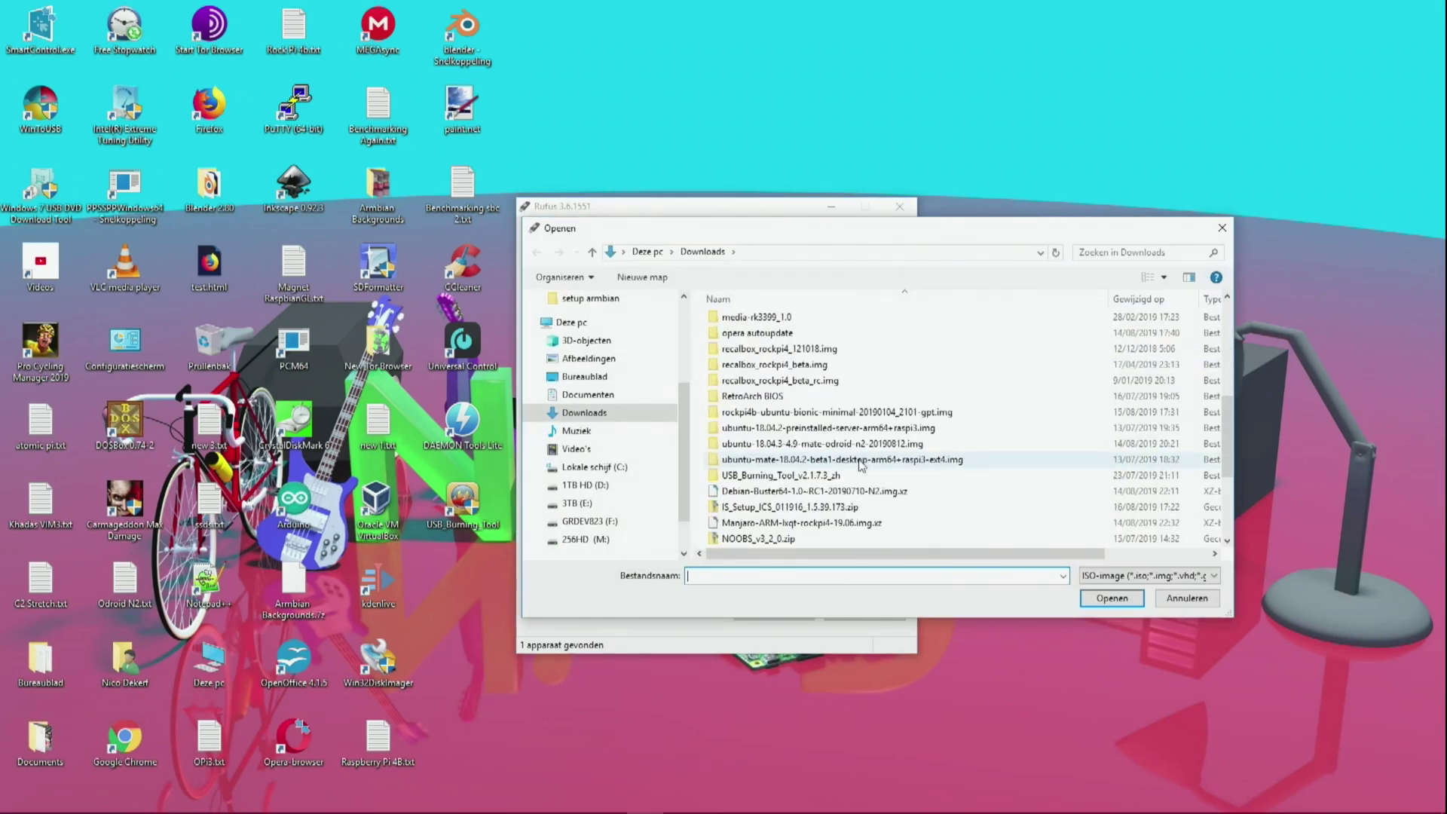
click(772, 523)
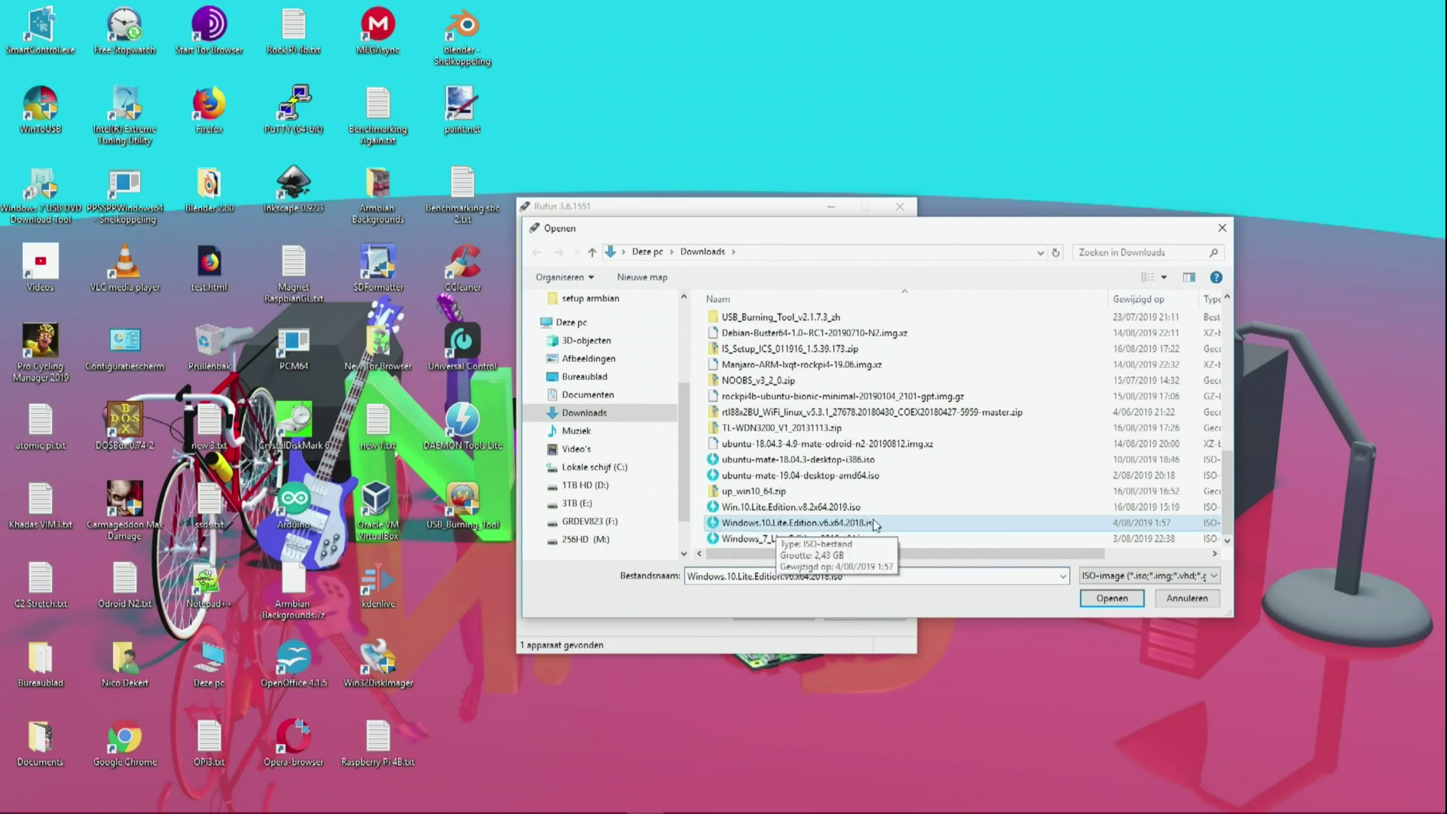
click(856, 575)
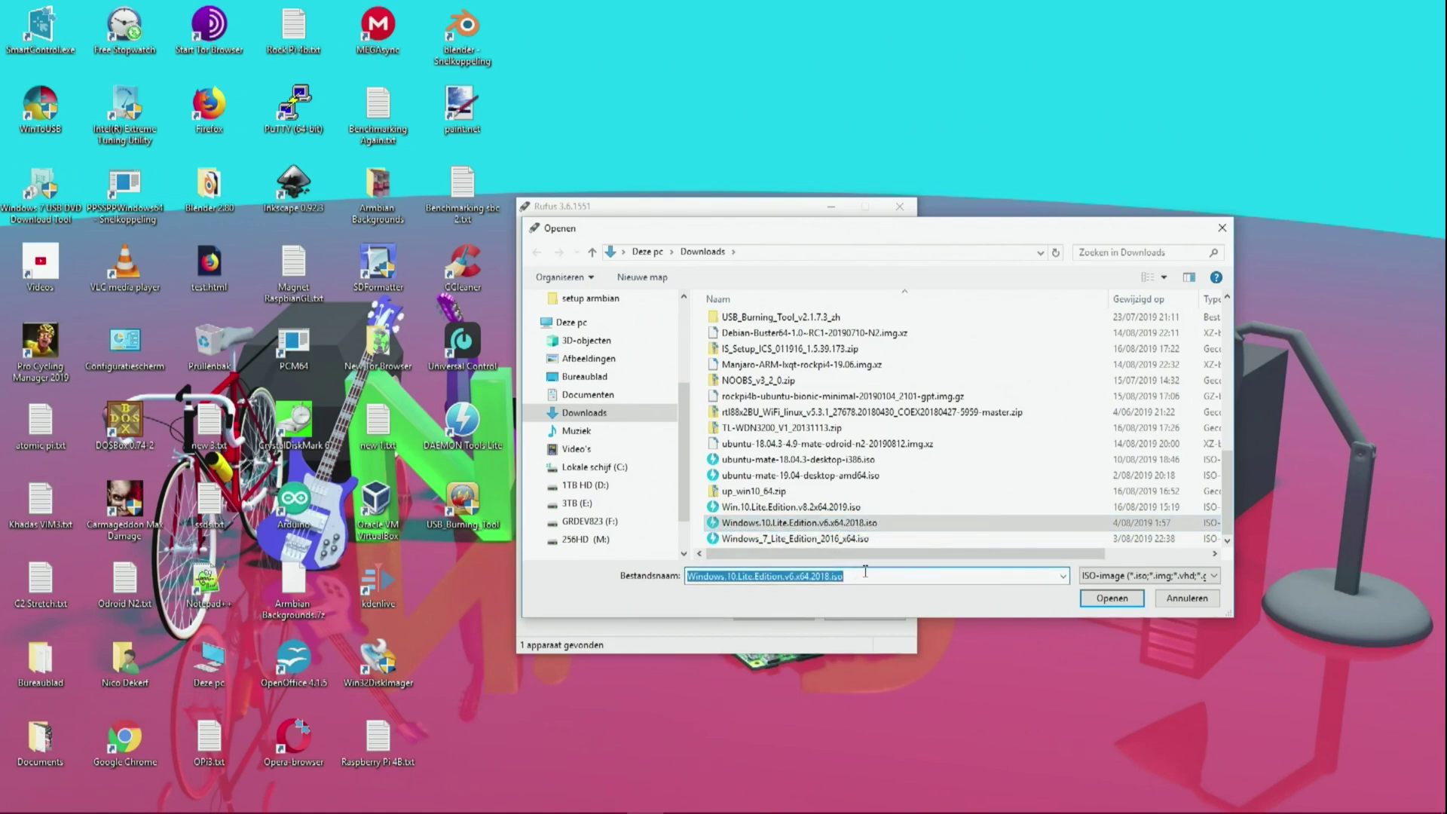
click(865, 573)
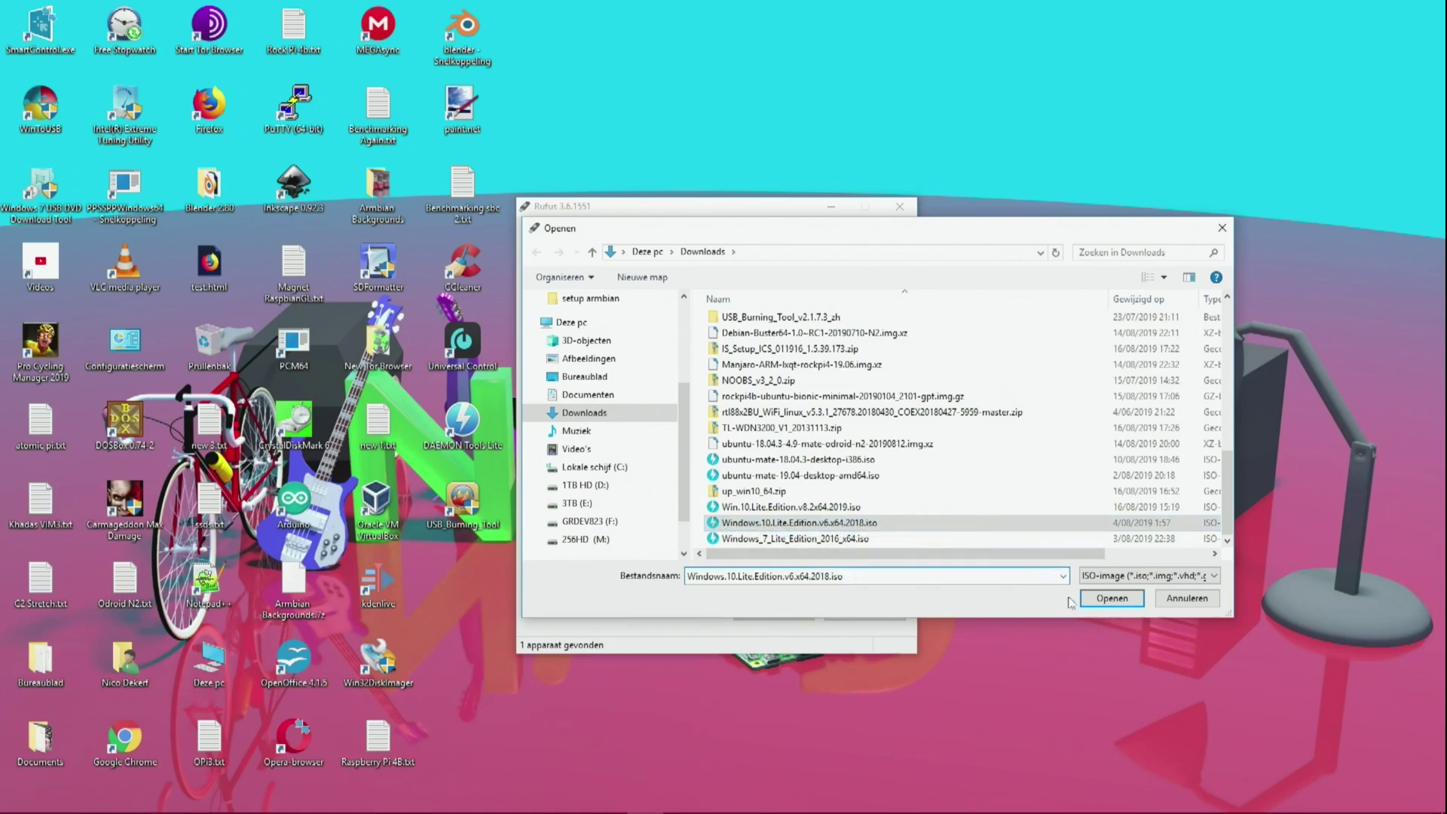
click(1112, 598)
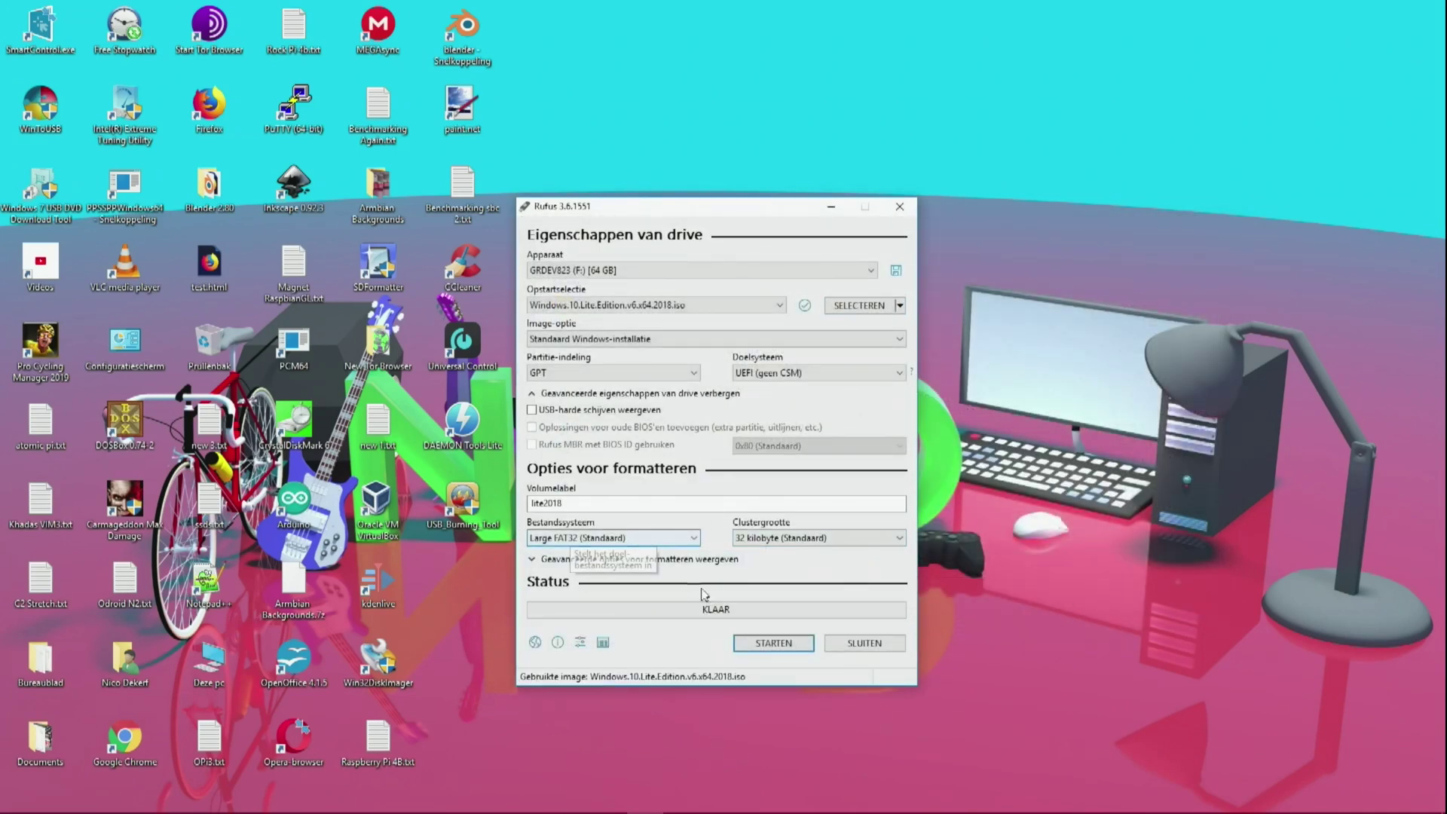
click(774, 643)
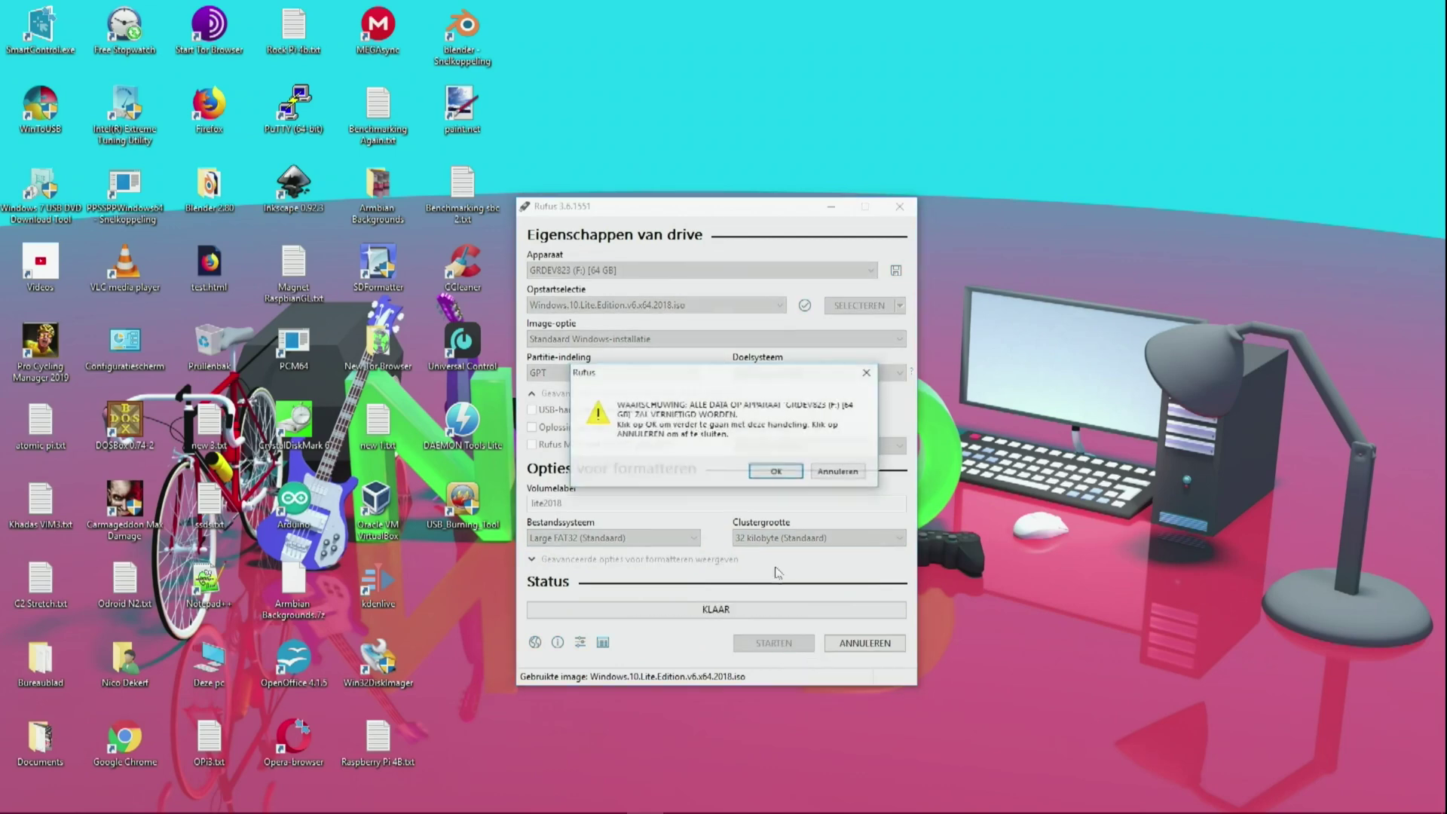
click(770, 474)
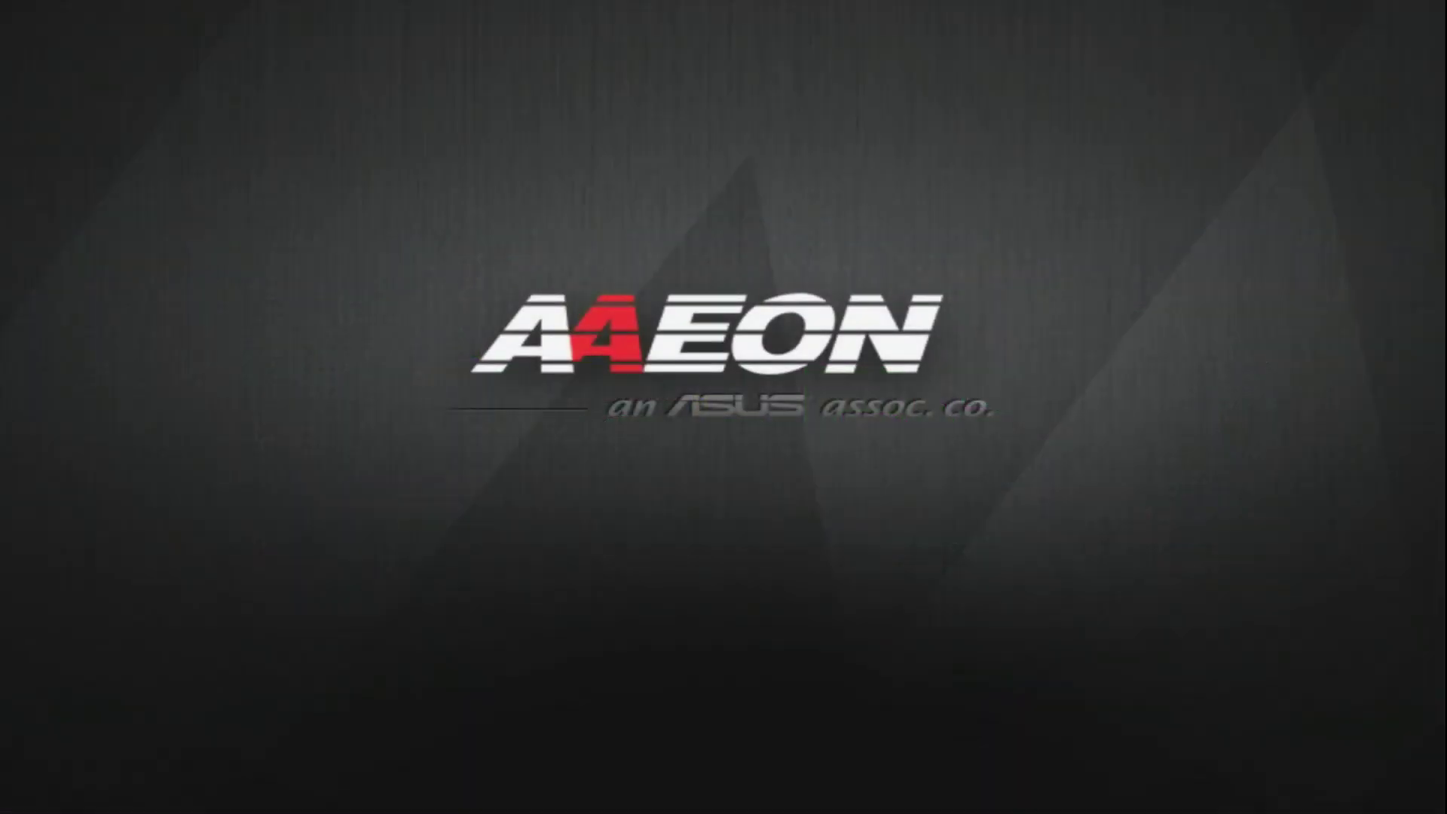
Call up the board's boot device selection and boot from UEFI: Generic MassStorageClass2402, Partition 1
key(F7)
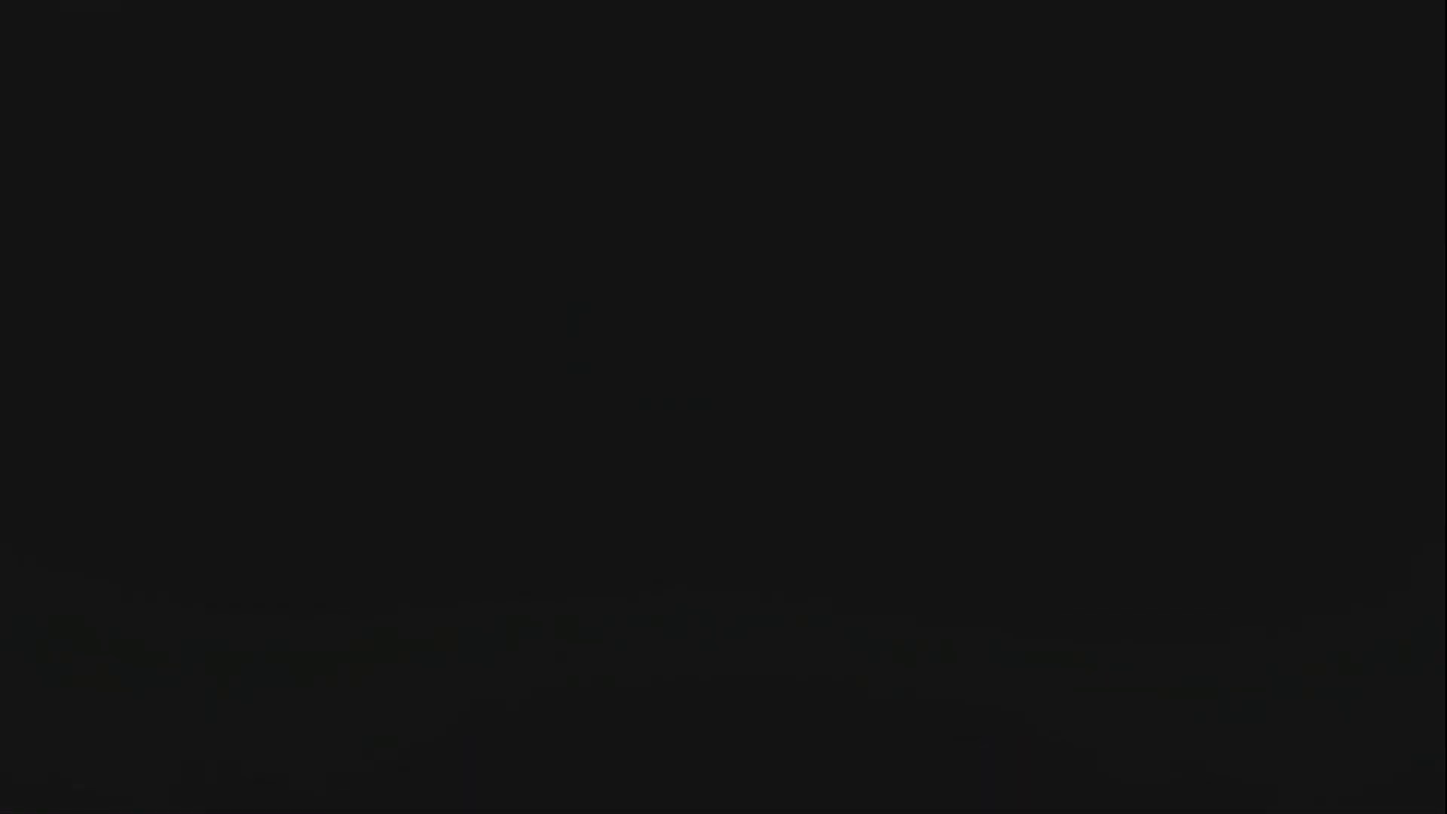
key(Down)
key(Down)
key(Down)
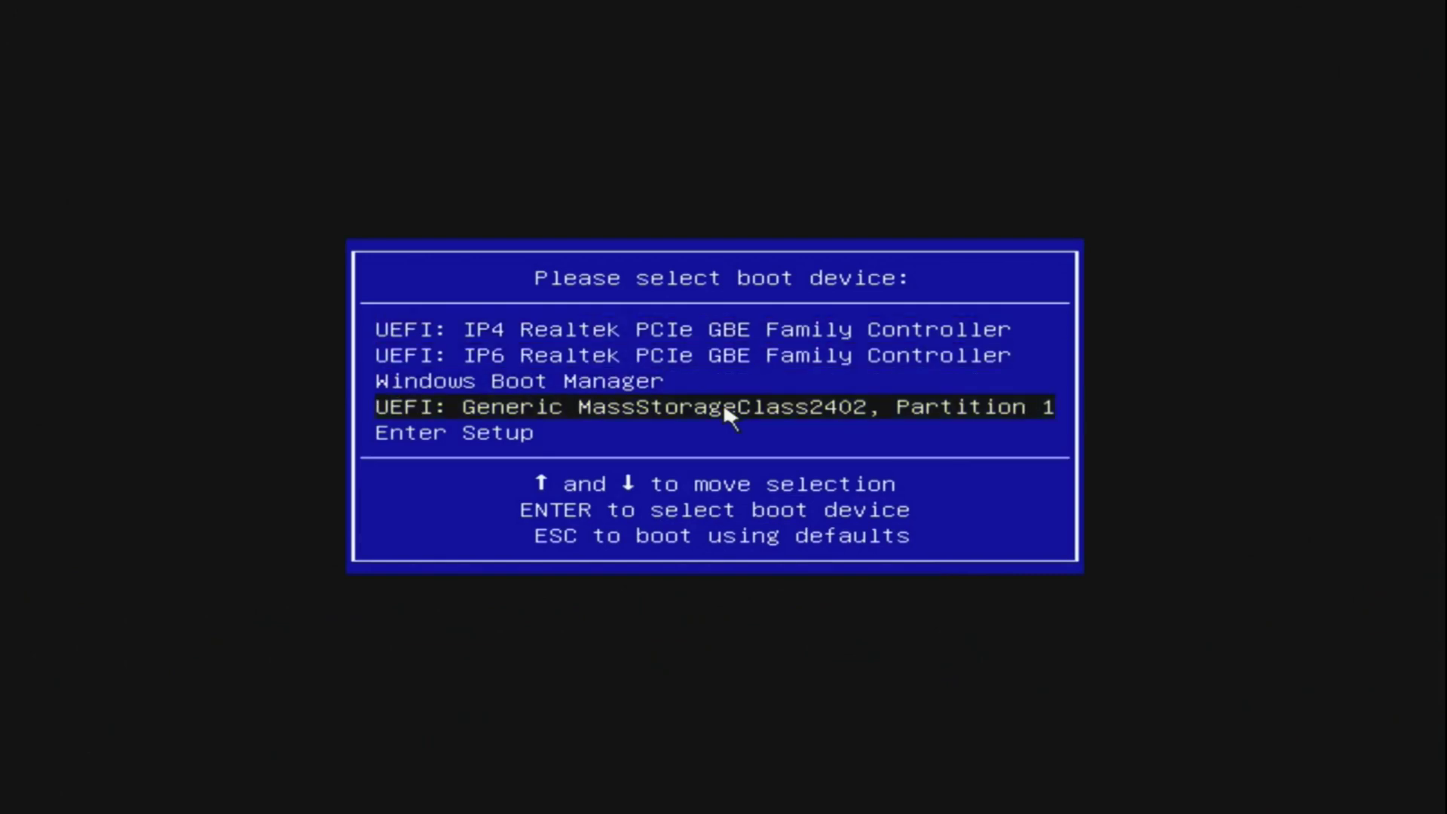
key(Return)
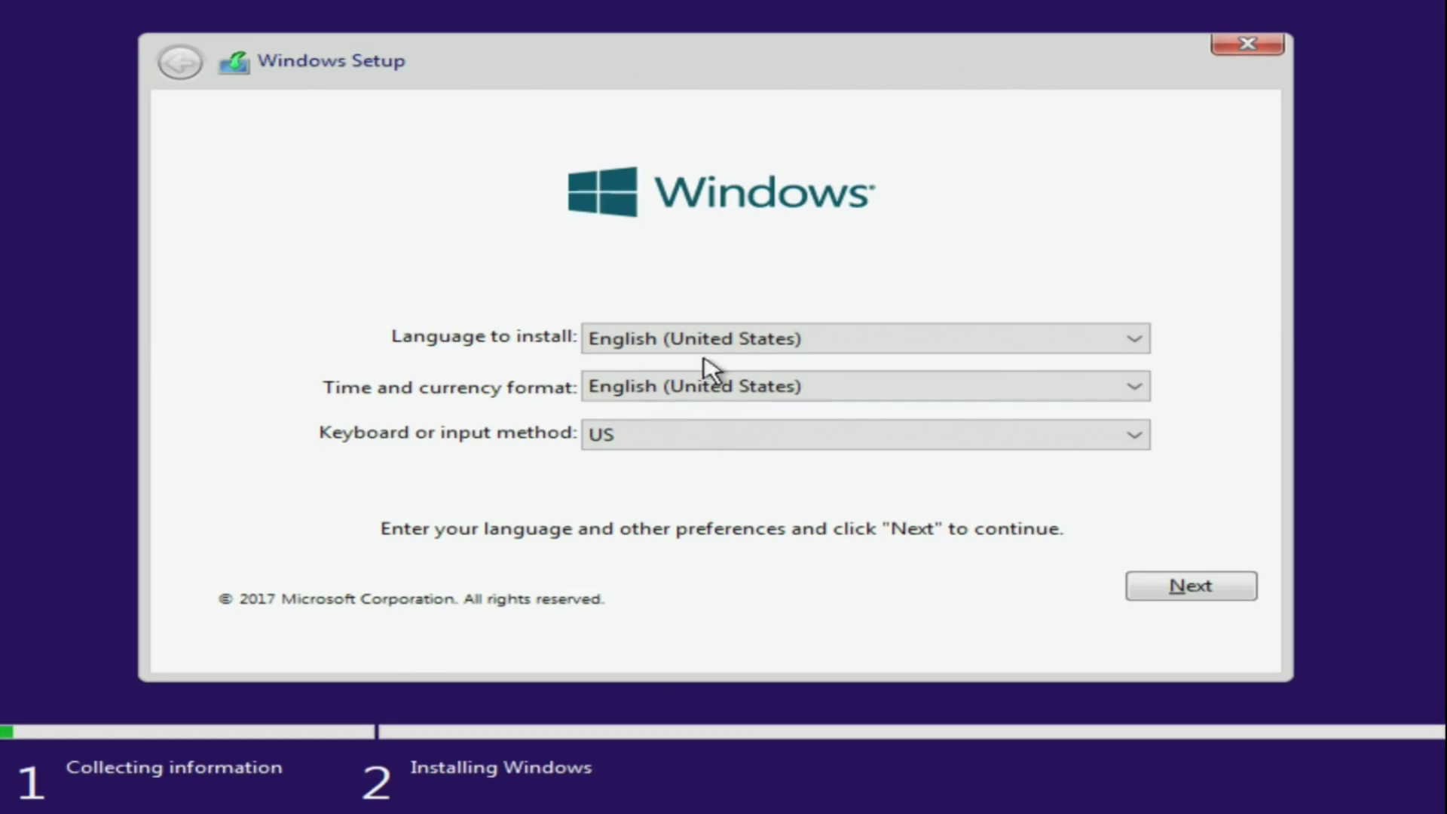
Choose English (United States) as the language to install and continue the setup
click(808, 339)
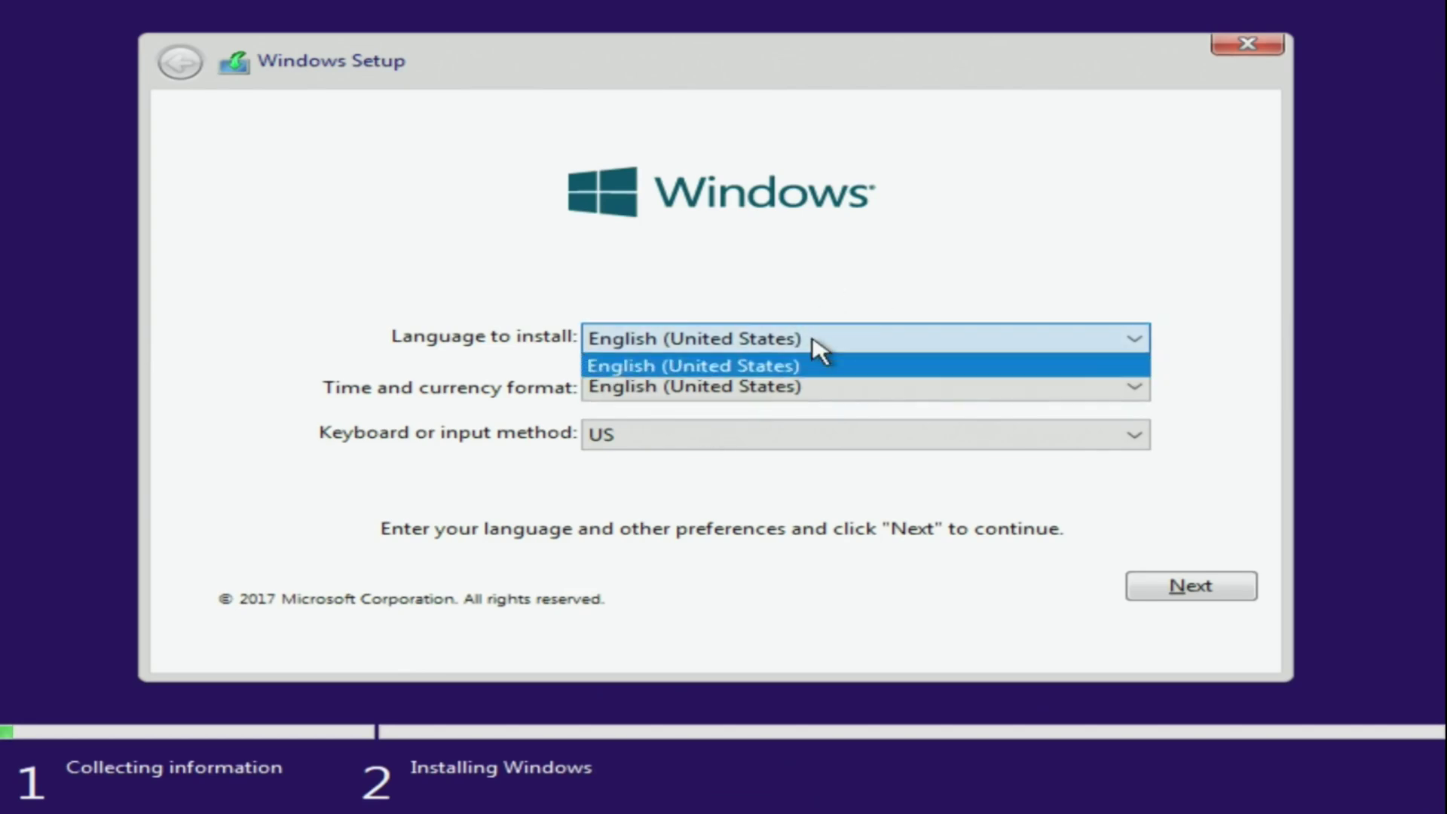
click(810, 364)
click(1207, 587)
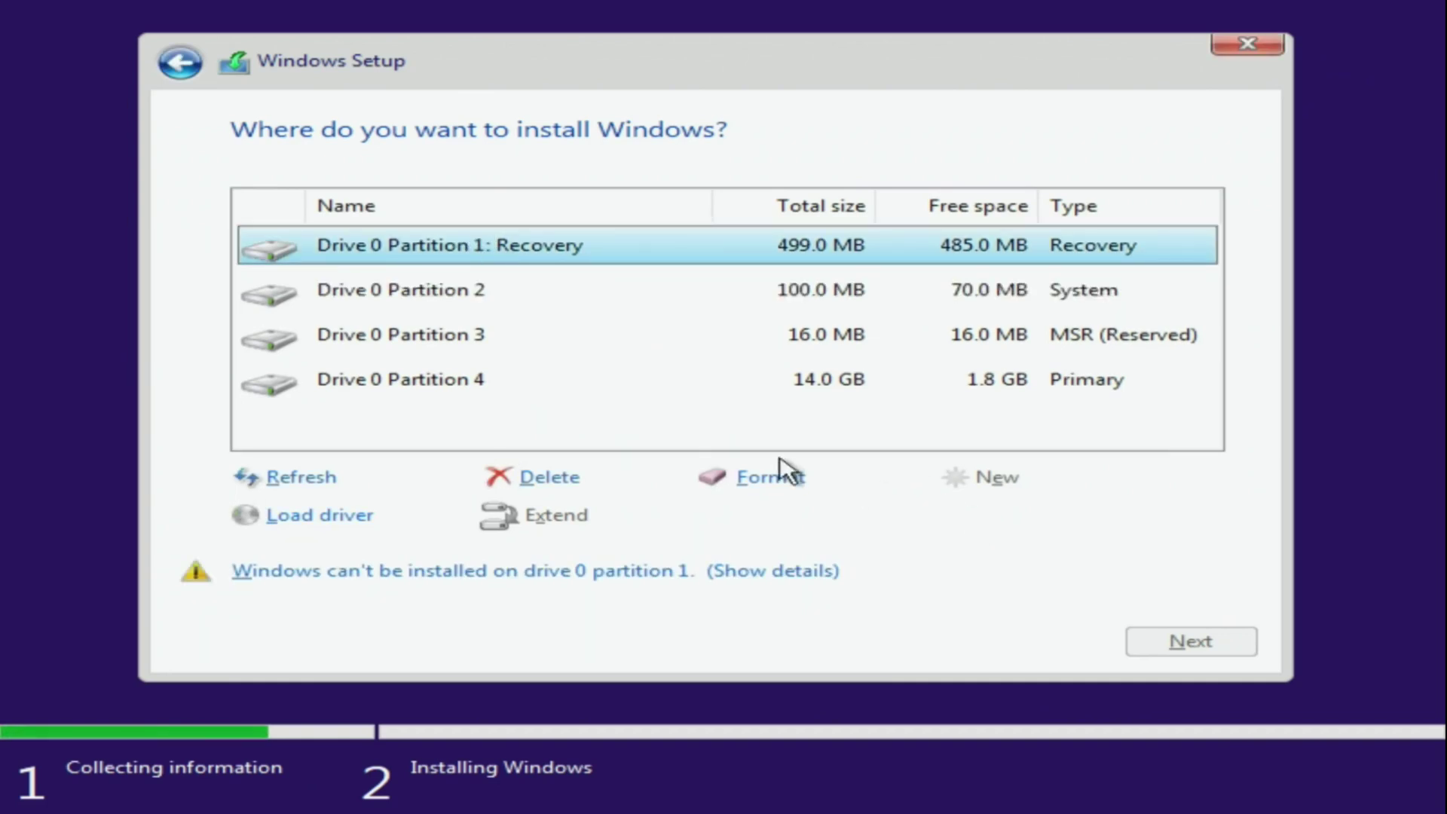
Delete the 499 MB Recovery partition and the 100 MB System partition from Drive 0
click(541, 481)
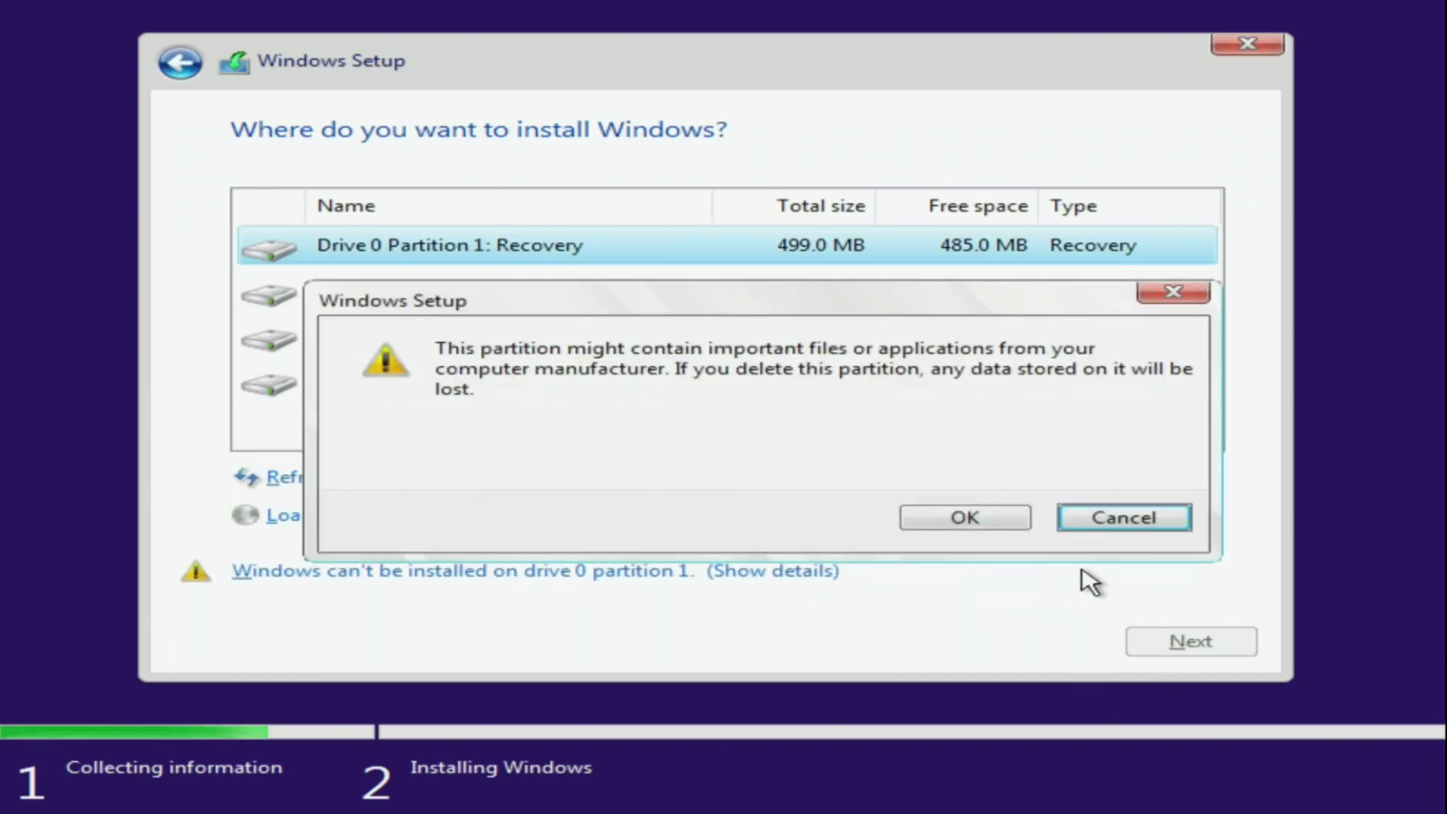
click(1002, 528)
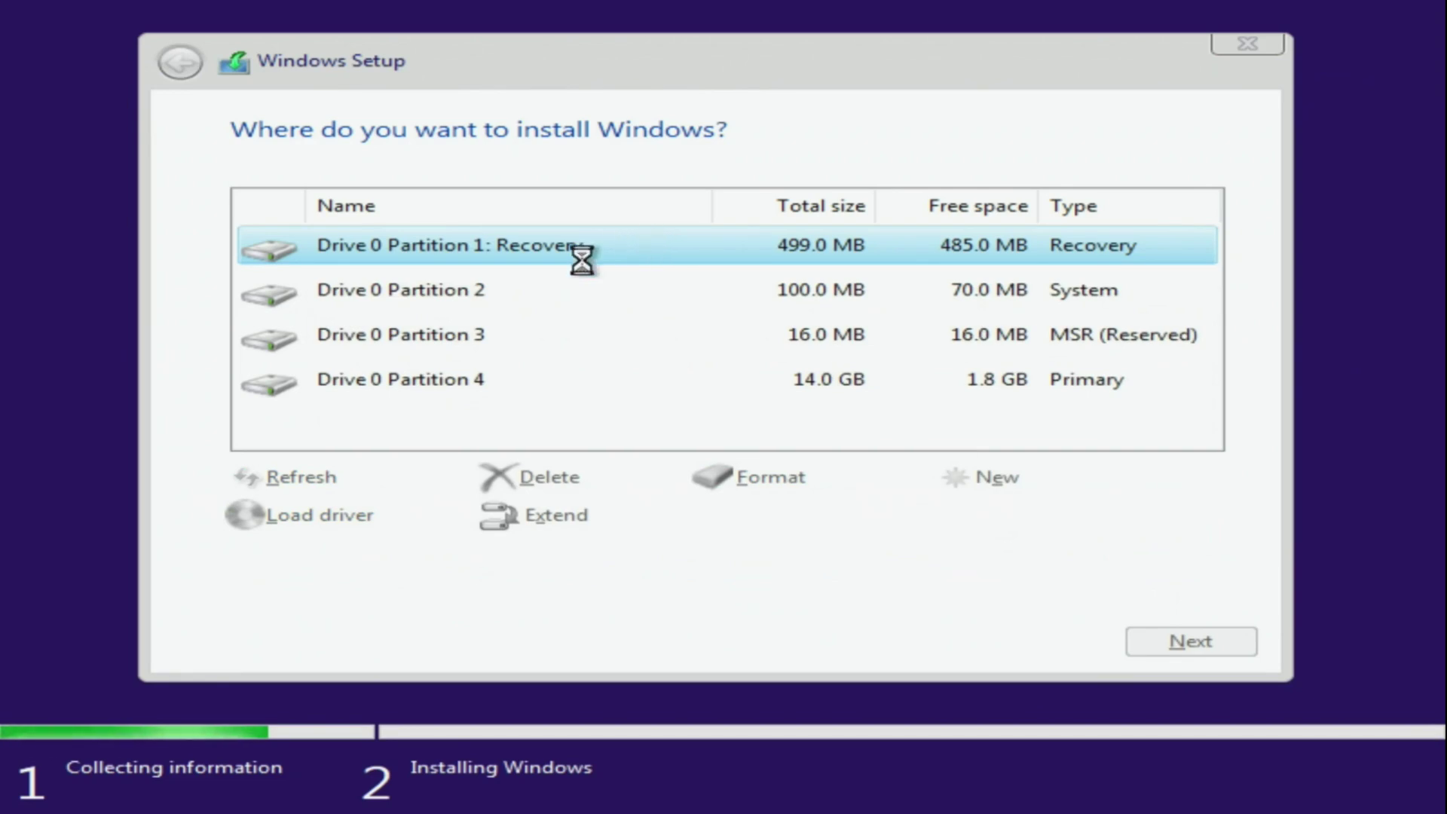
click(478, 290)
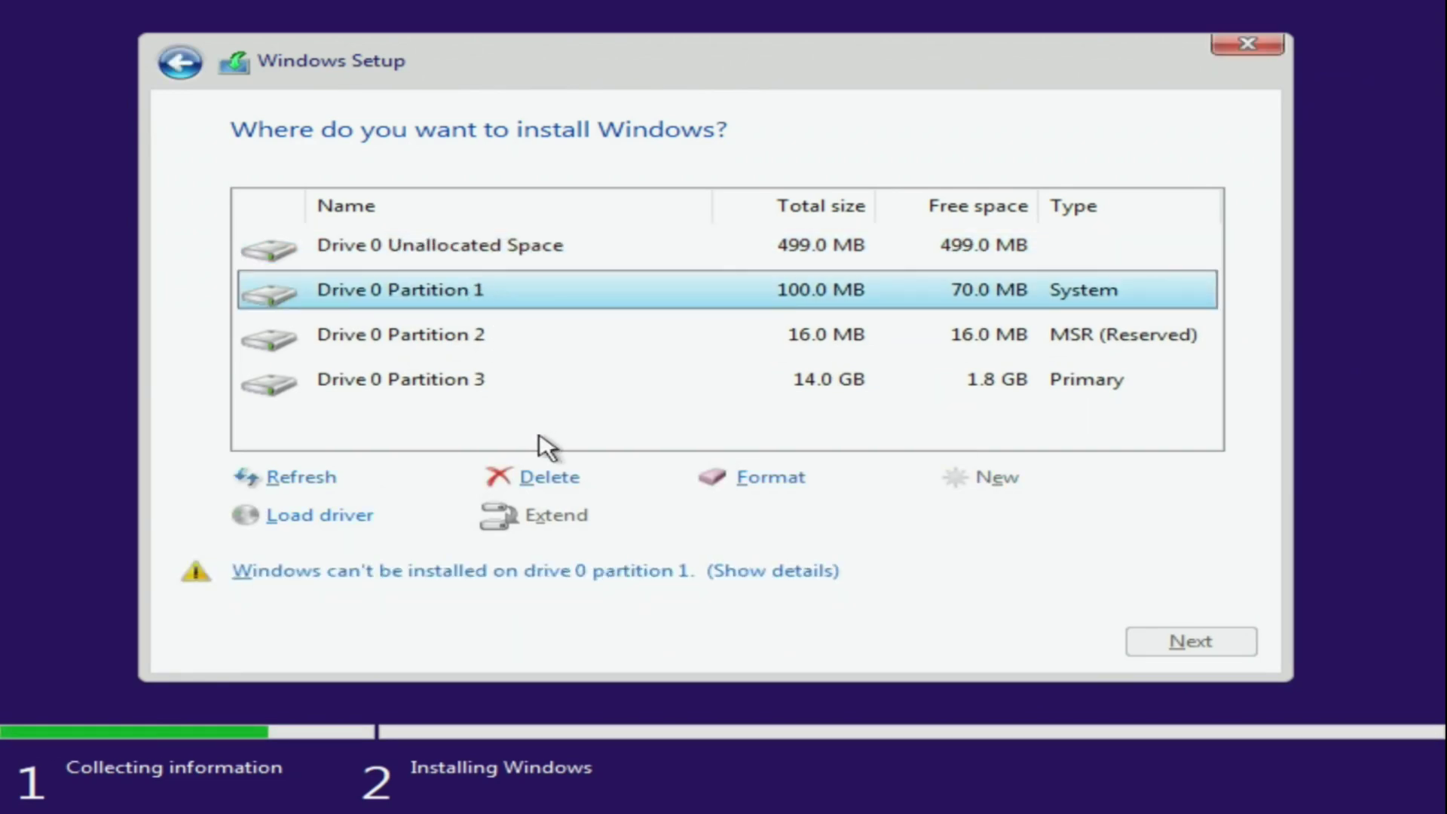
click(544, 477)
click(988, 525)
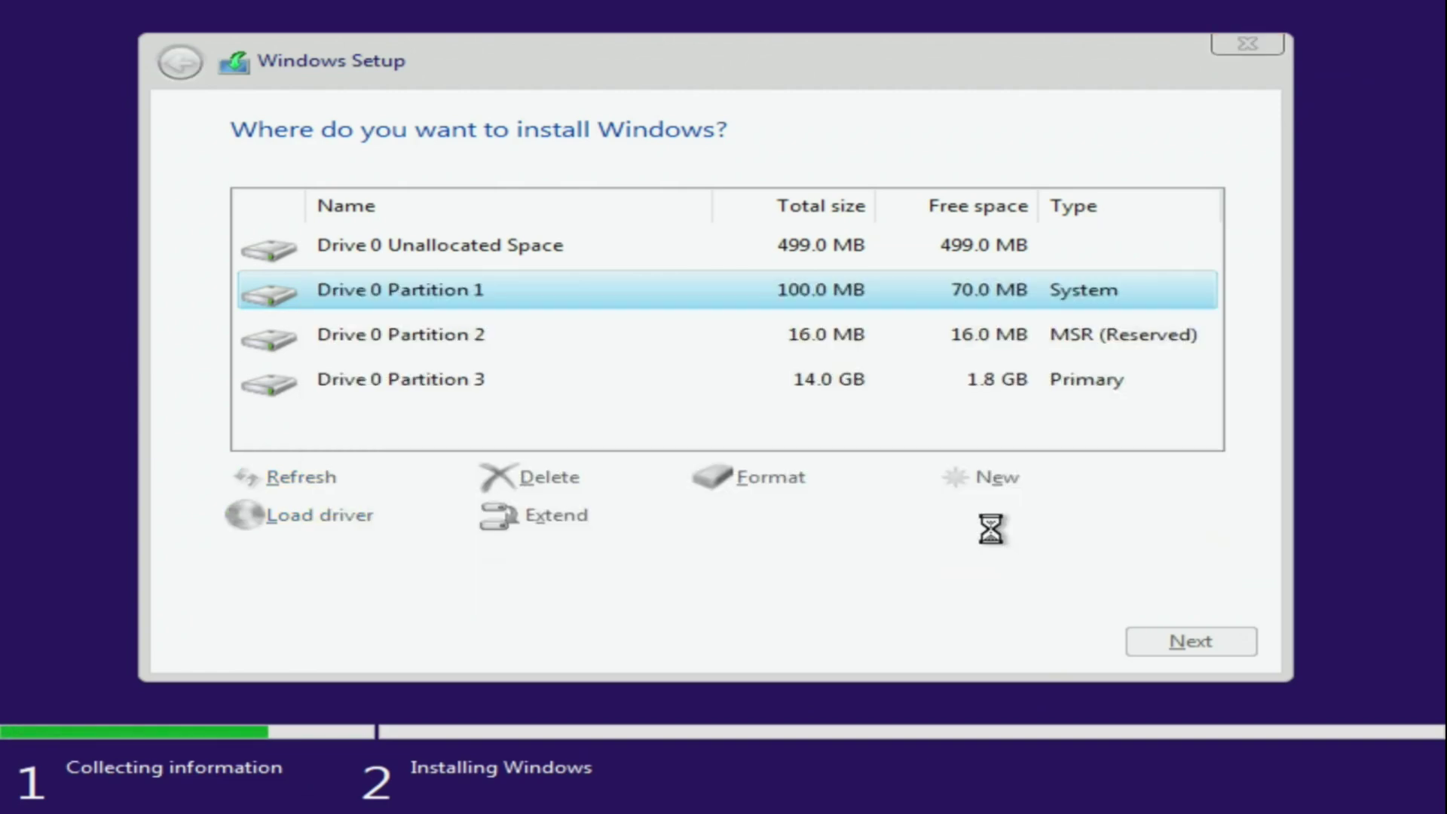
Delete the 16 MB MSR (Reserved) partition and the 14.0 GB Primary partition from Drive 0
click(480, 334)
click(485, 299)
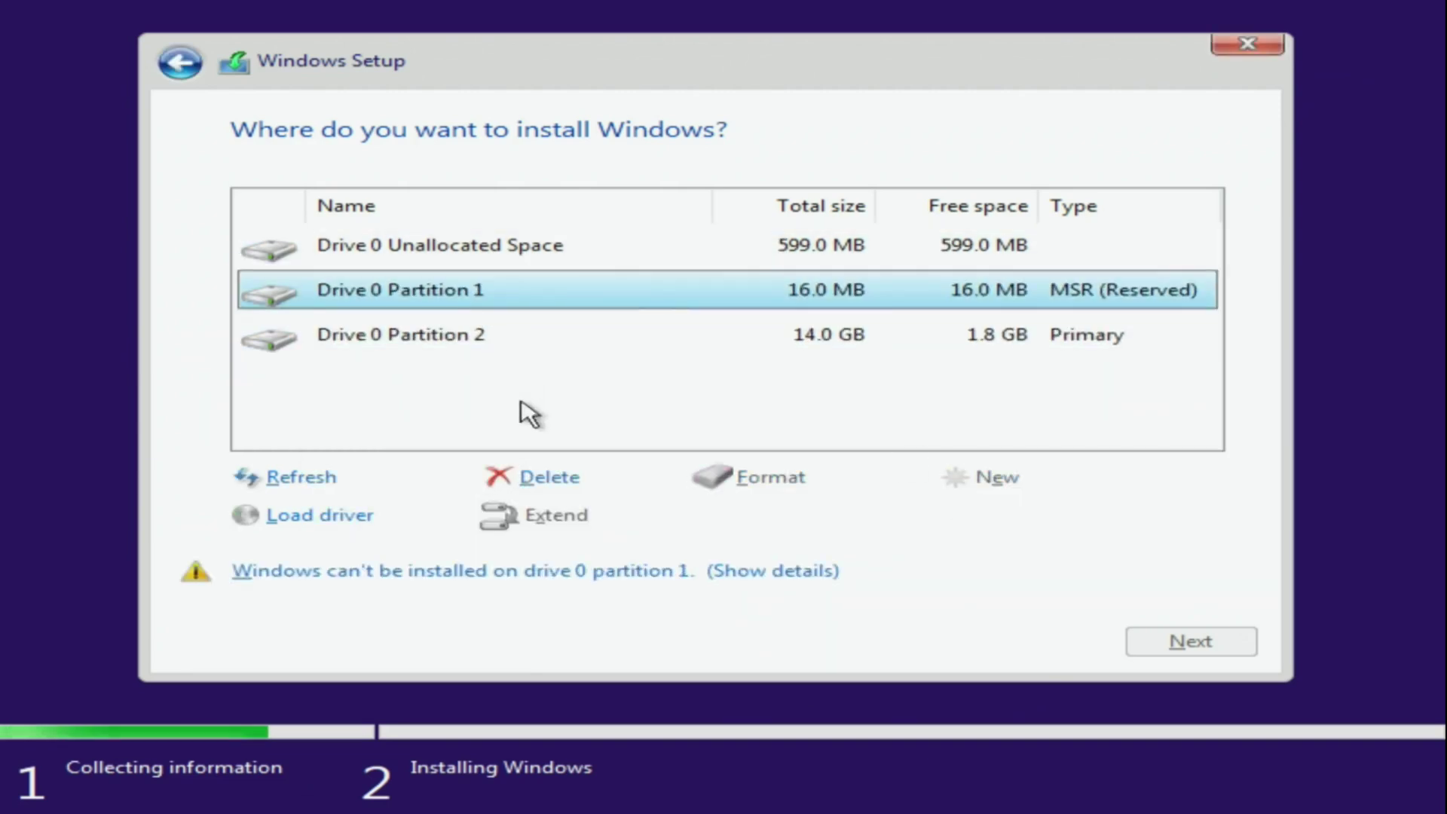
click(545, 479)
click(965, 520)
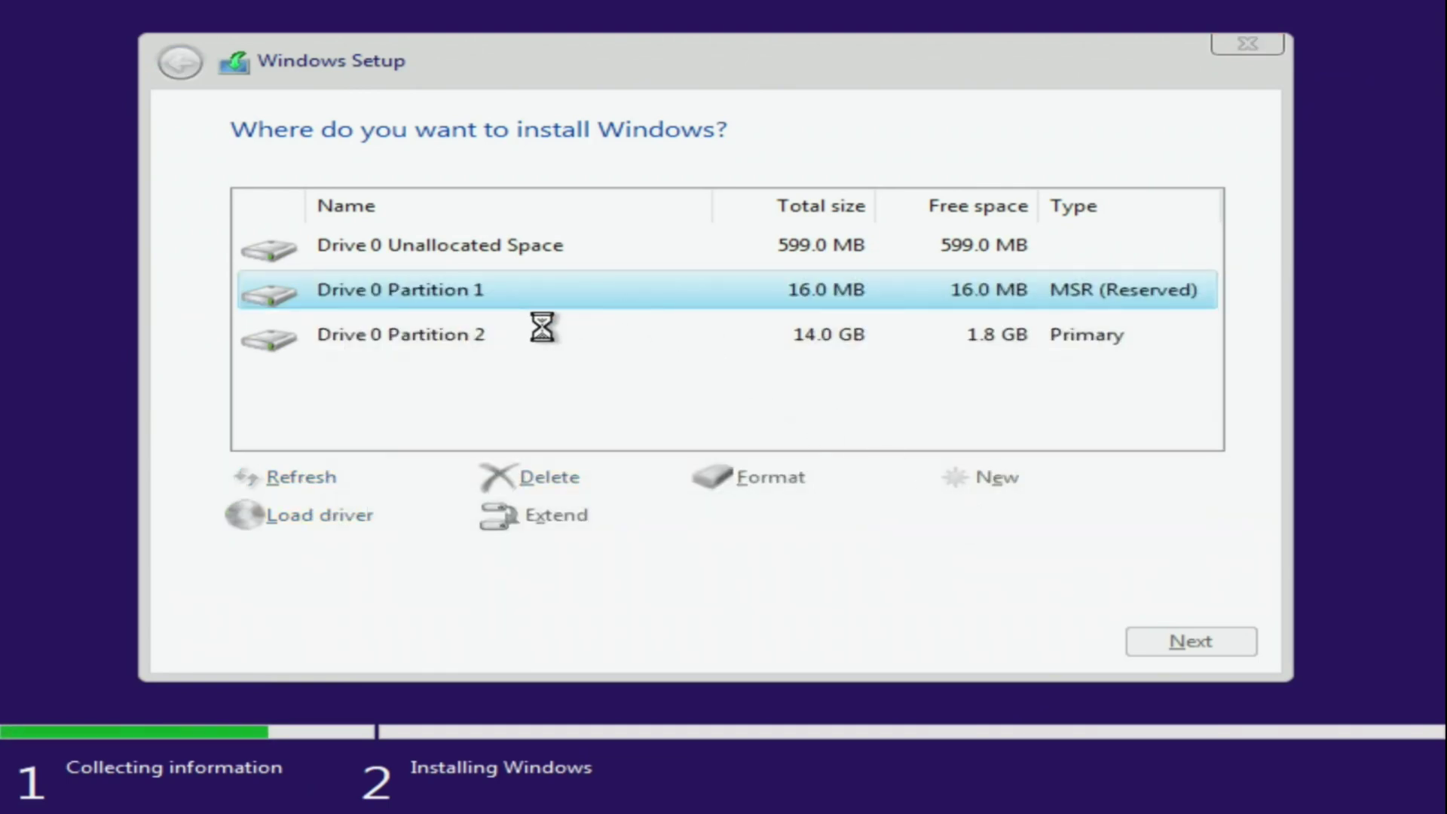
click(504, 301)
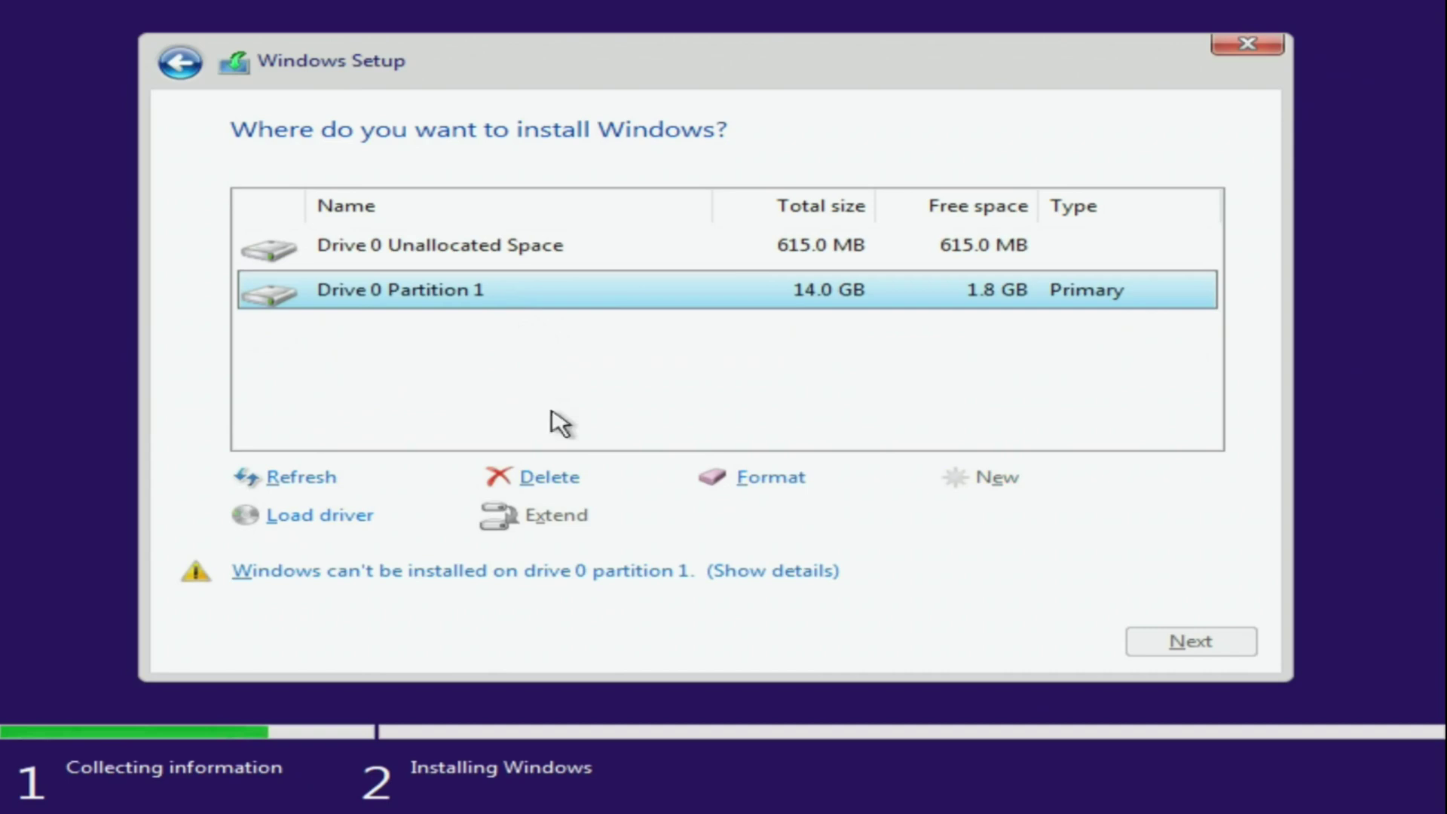
click(556, 477)
click(960, 519)
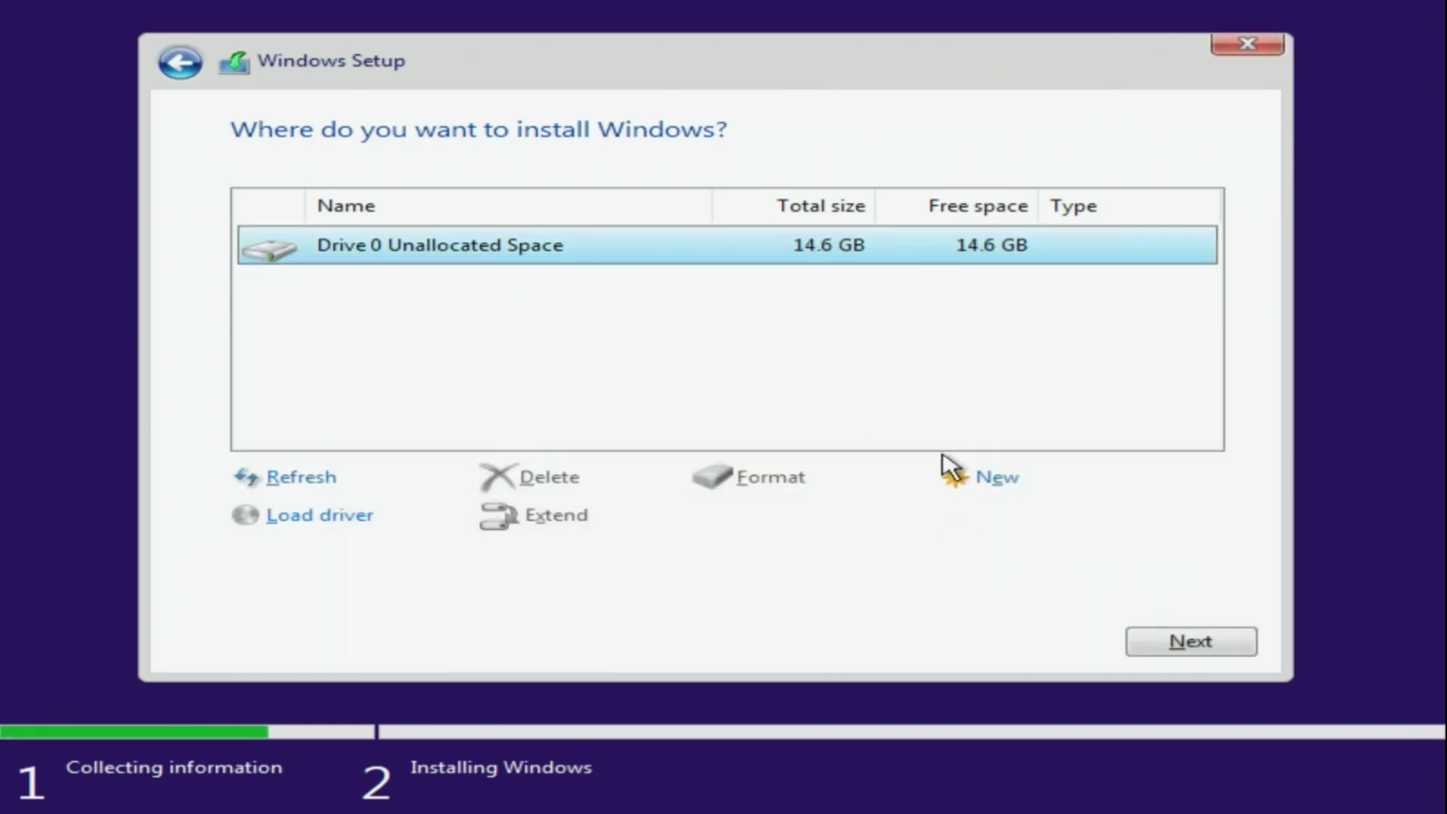
Create a 14911 MB partition in Drive 0's unallocated space and start installing Windows on the 14.0 GB primary partition
click(979, 479)
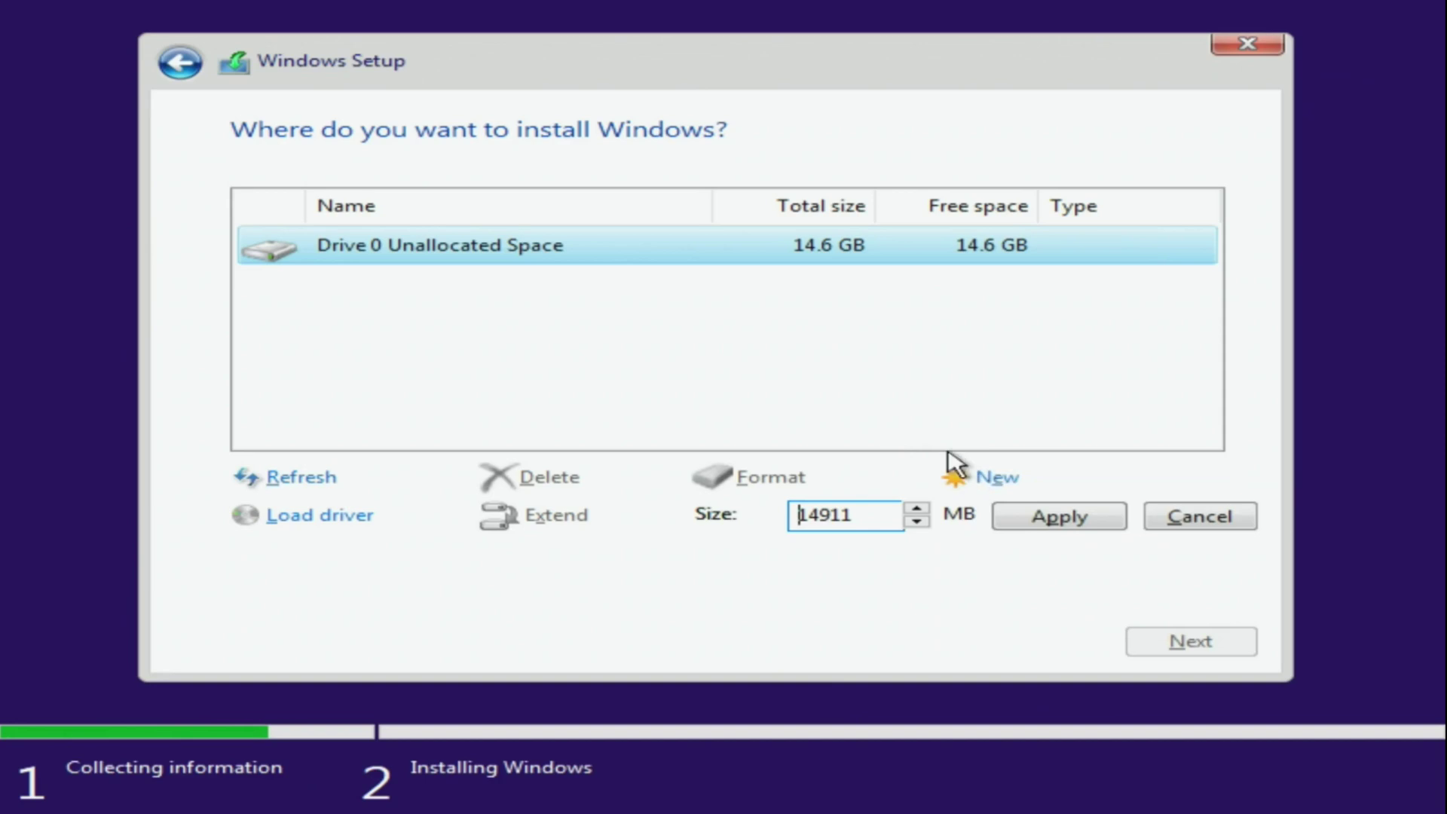
click(1058, 519)
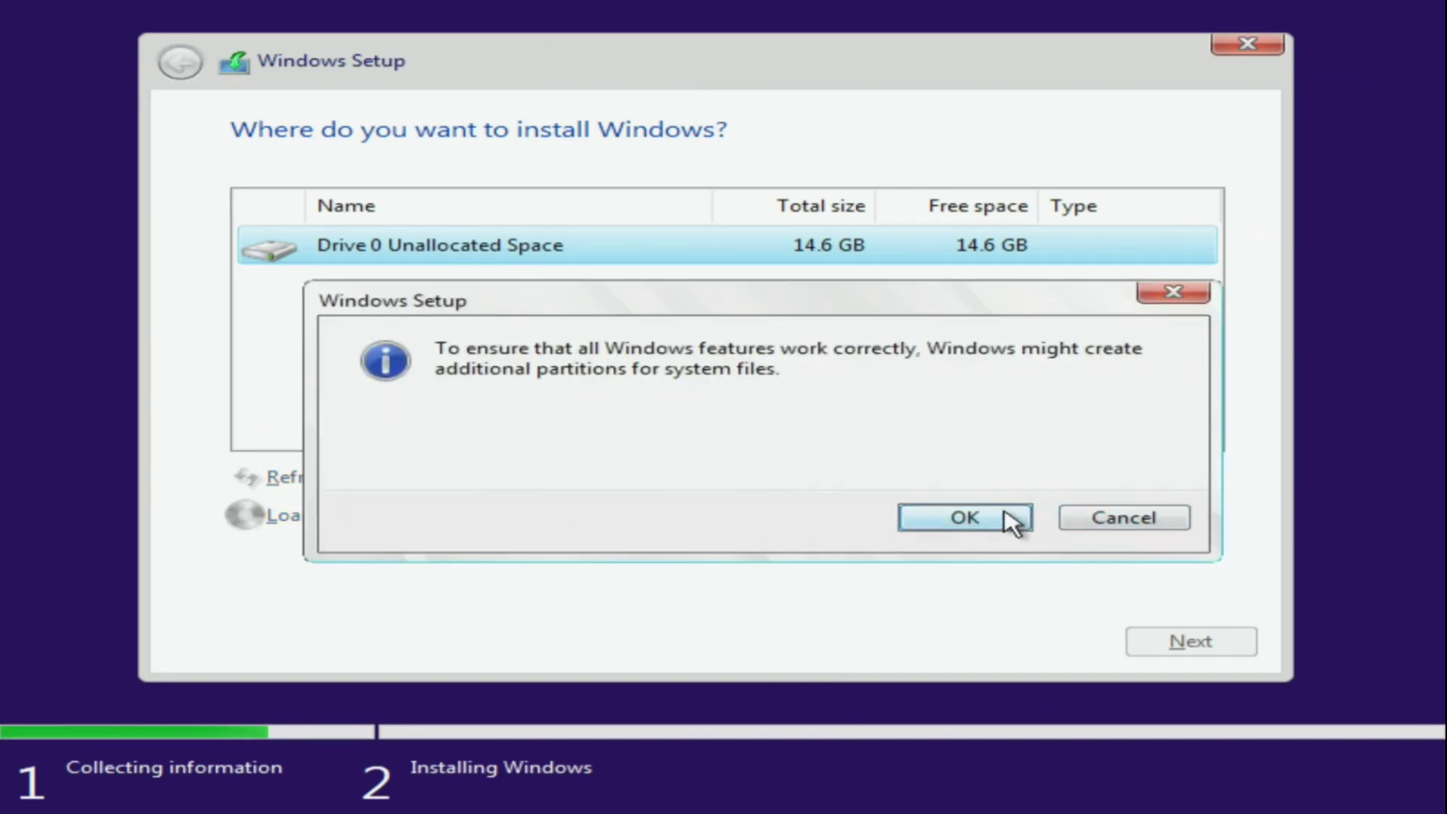
click(1001, 519)
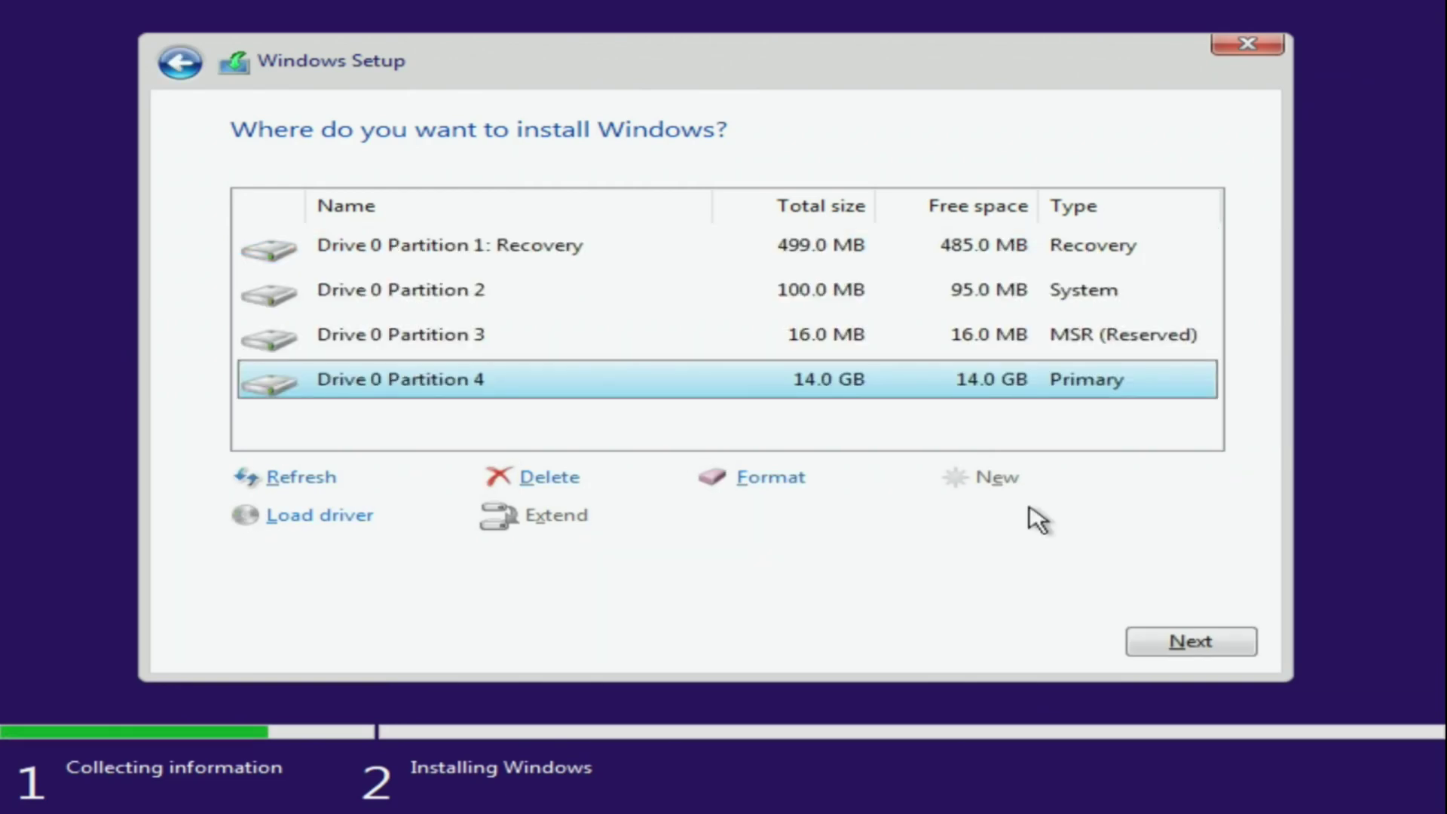
click(1191, 641)
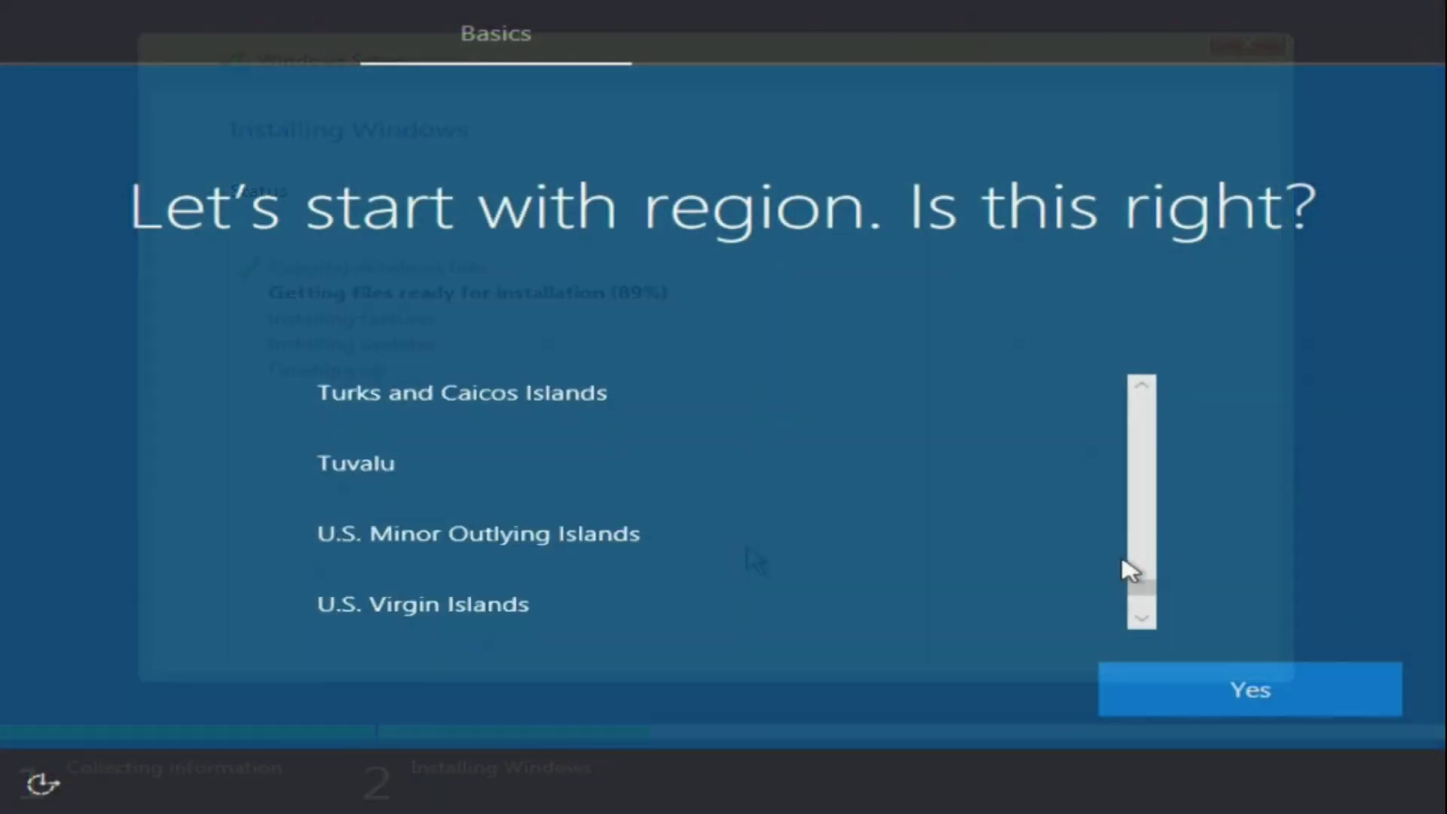
Choose Belgium as the region and confirm it
scroll(1150, 430, up, 20)
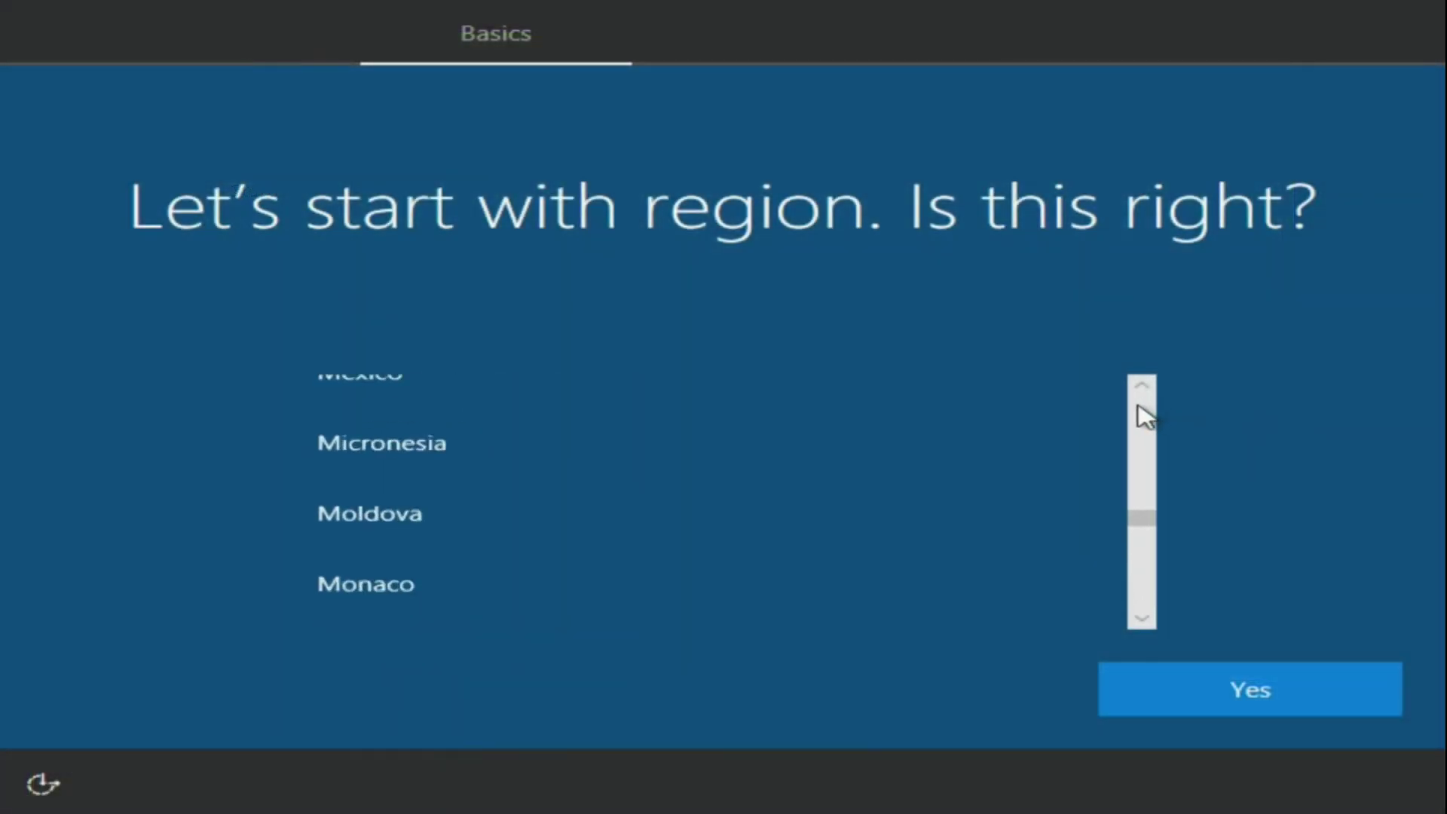
scroll(1145, 416, up, 20)
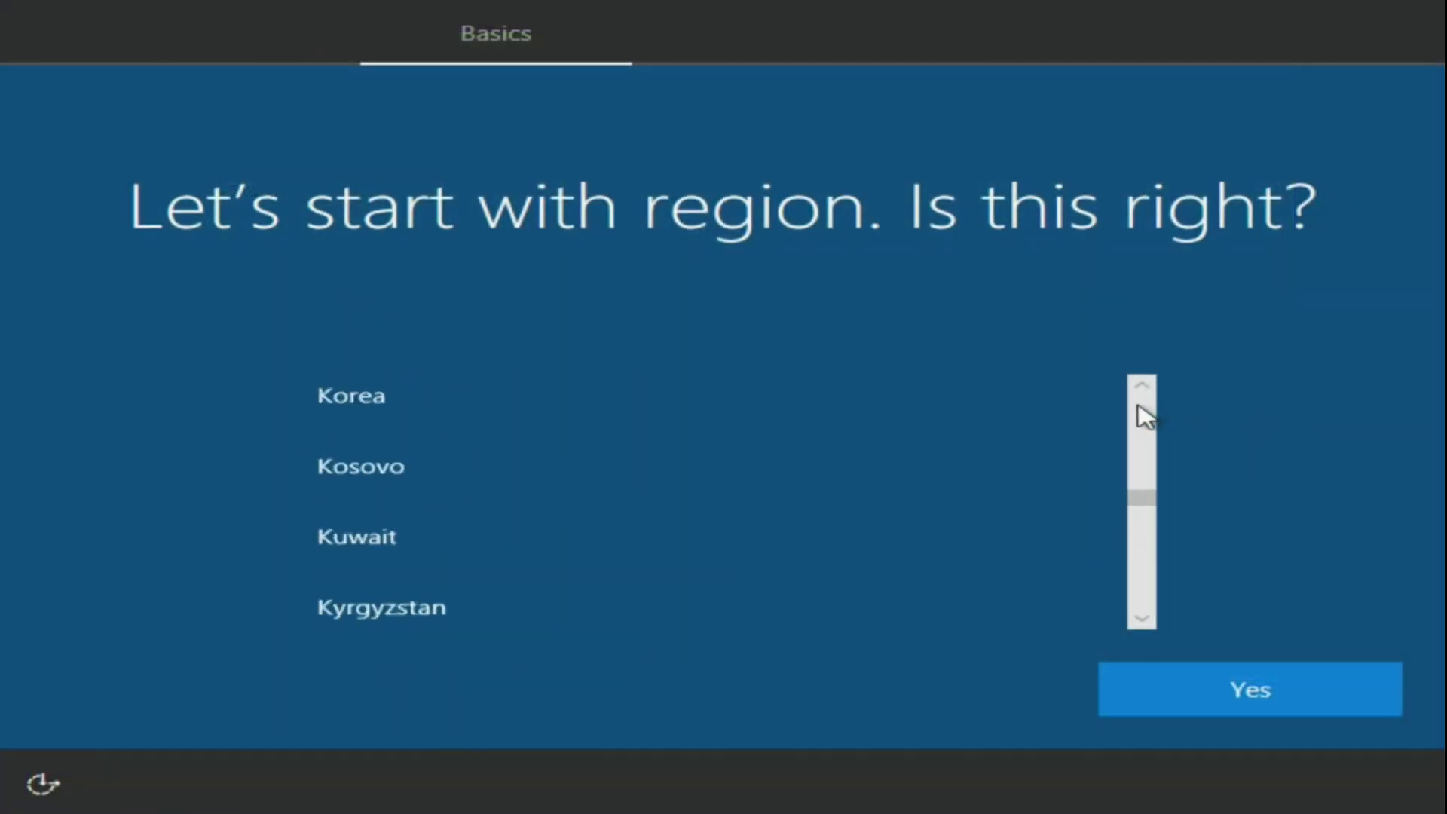
scroll(1141, 418, up, 2)
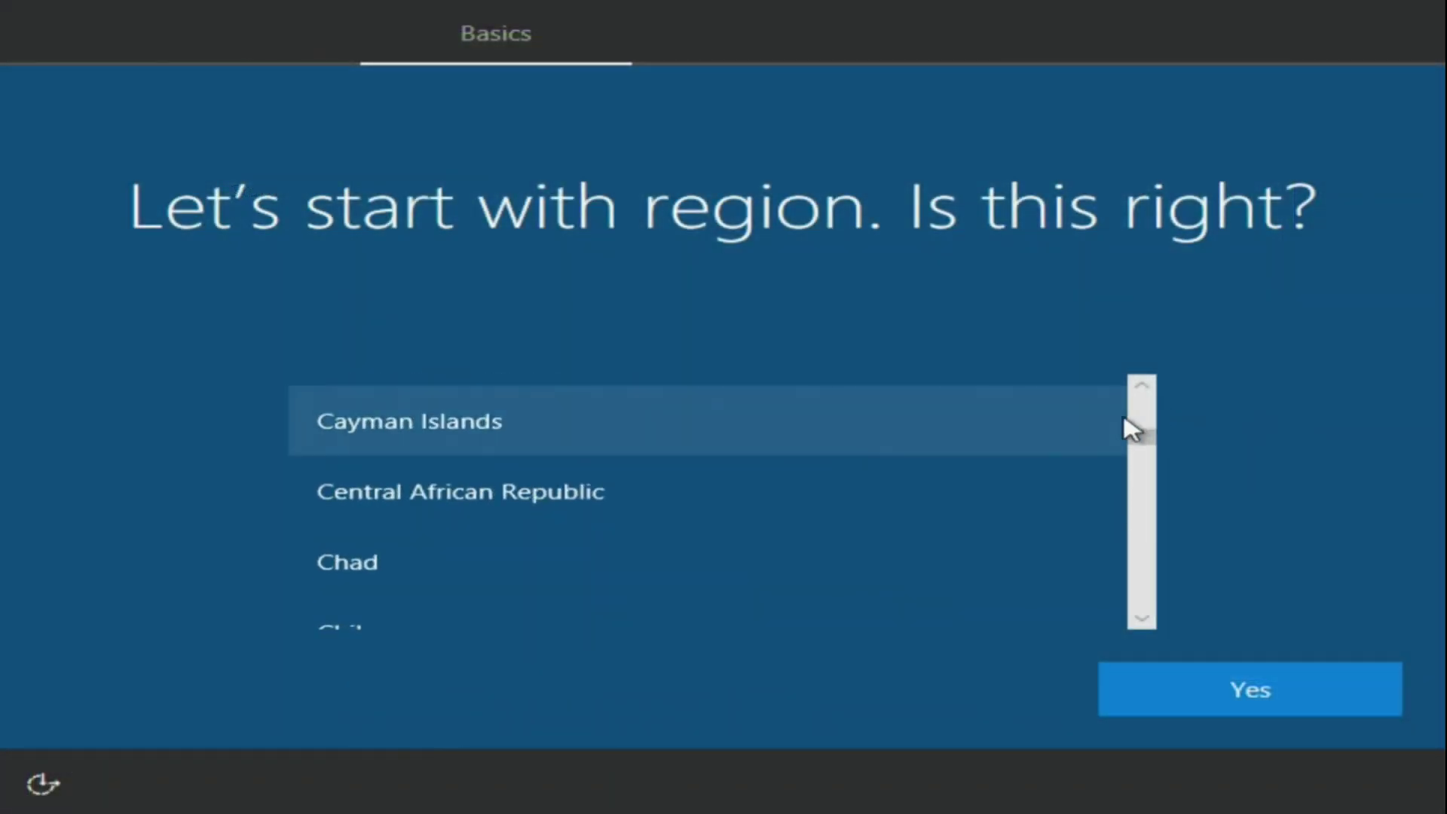
click(1142, 386)
scroll(1143, 392, up, 6)
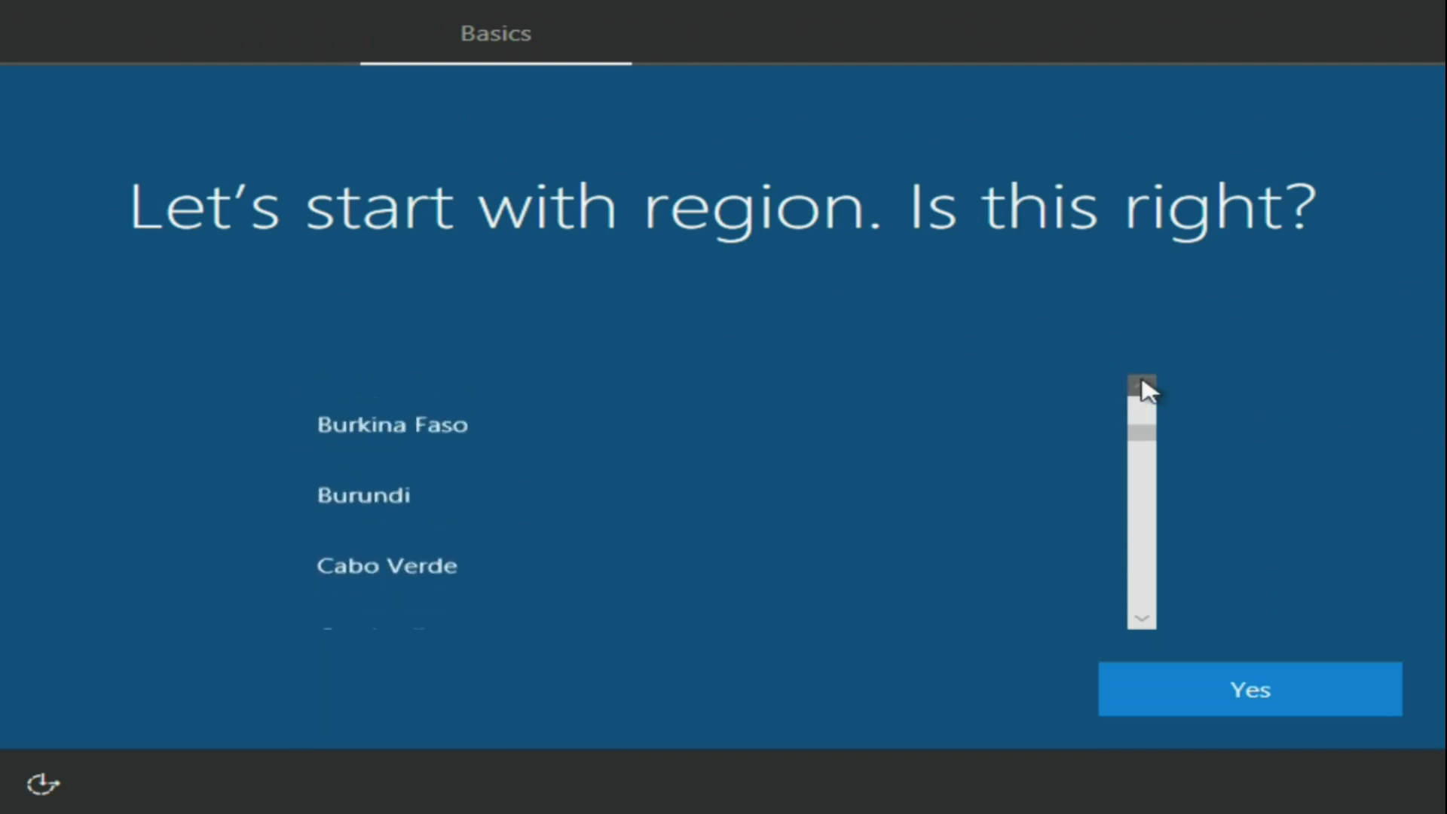
scroll(1145, 400, up, 6)
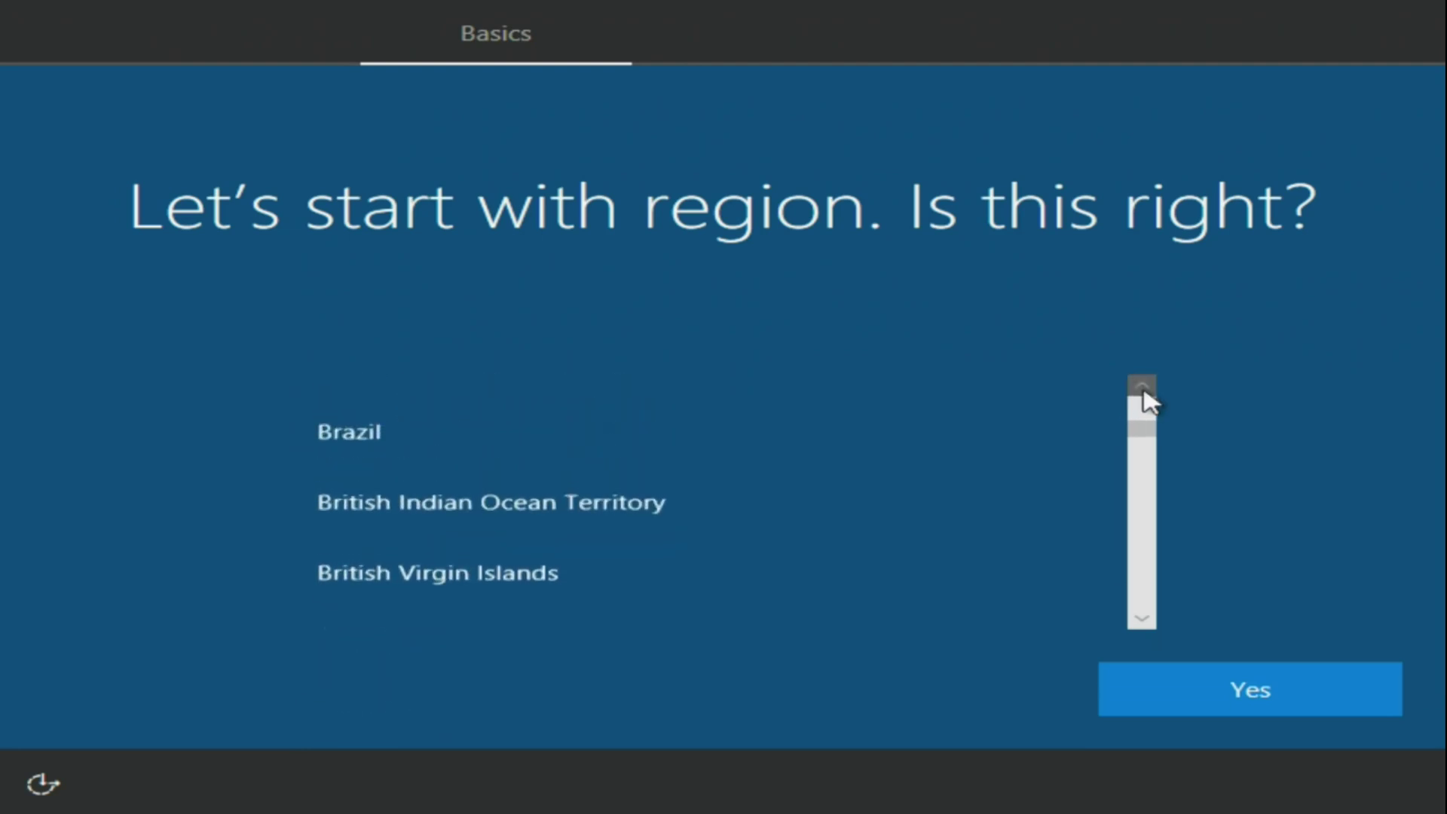
scroll(1144, 392, up, 6)
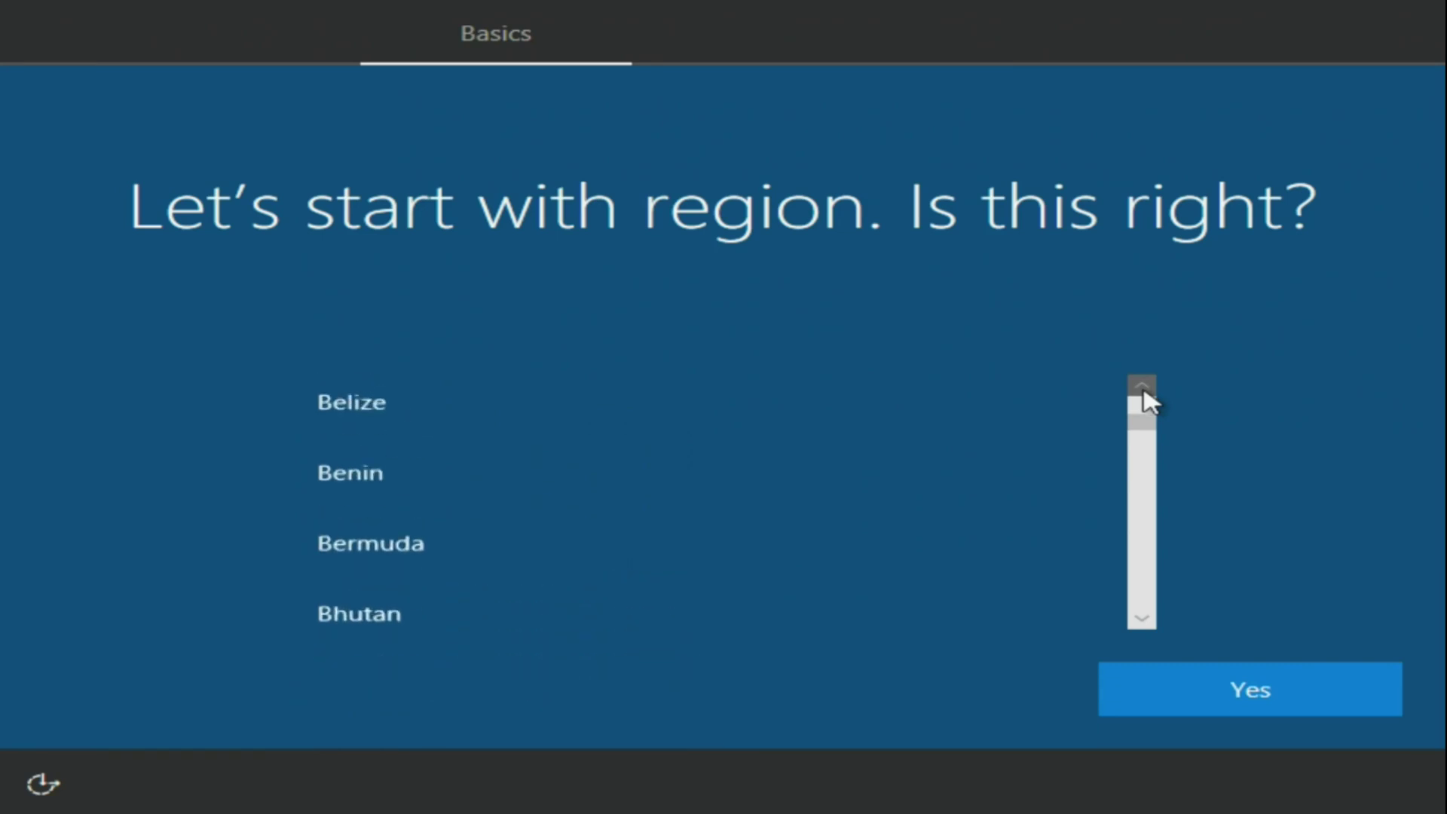
click(673, 434)
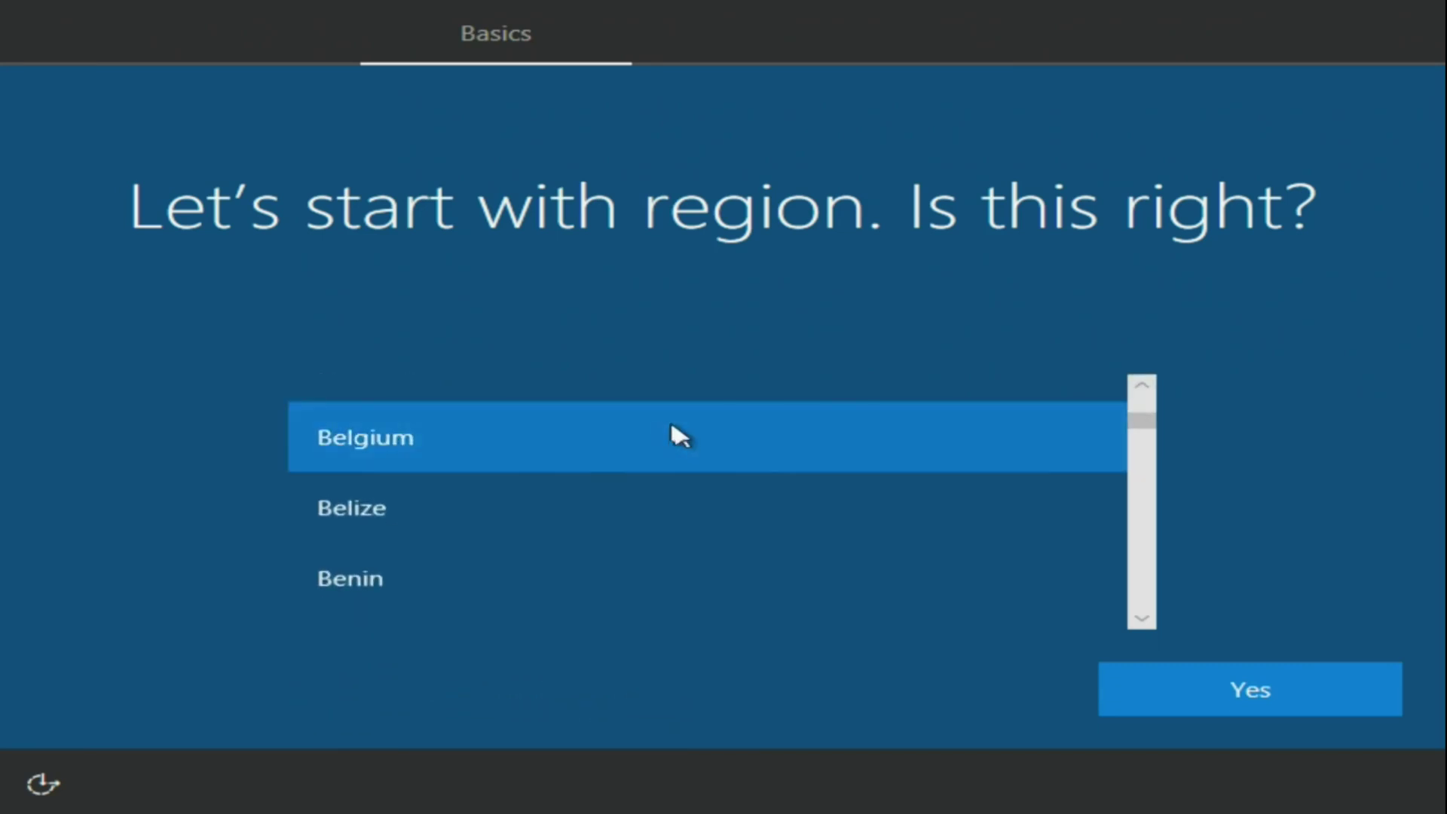
click(1281, 705)
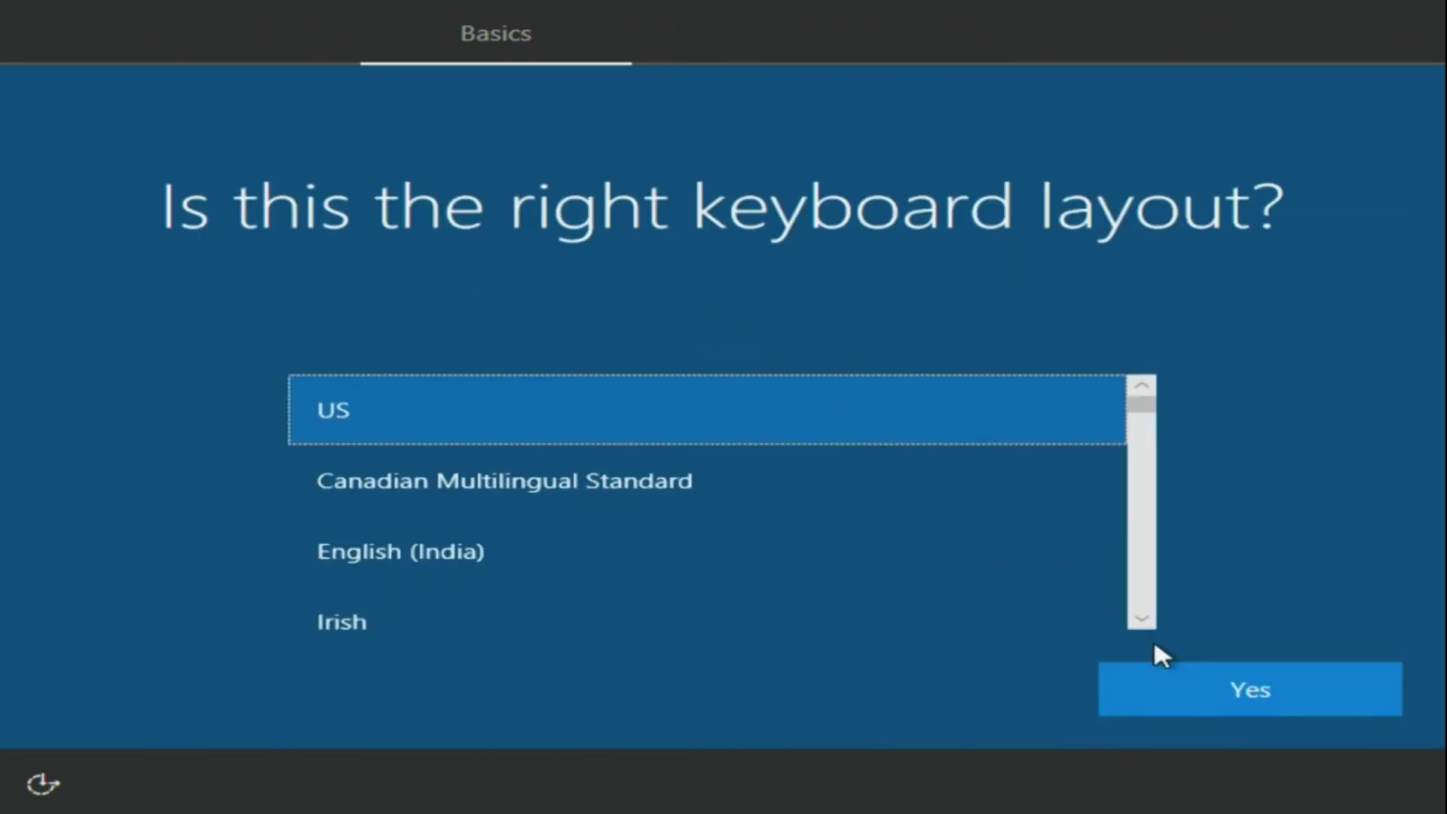
Choose the United Kingdom keyboard layout, confirm it and skip adding a second keyboard layout
scroll(807, 498, down, 4)
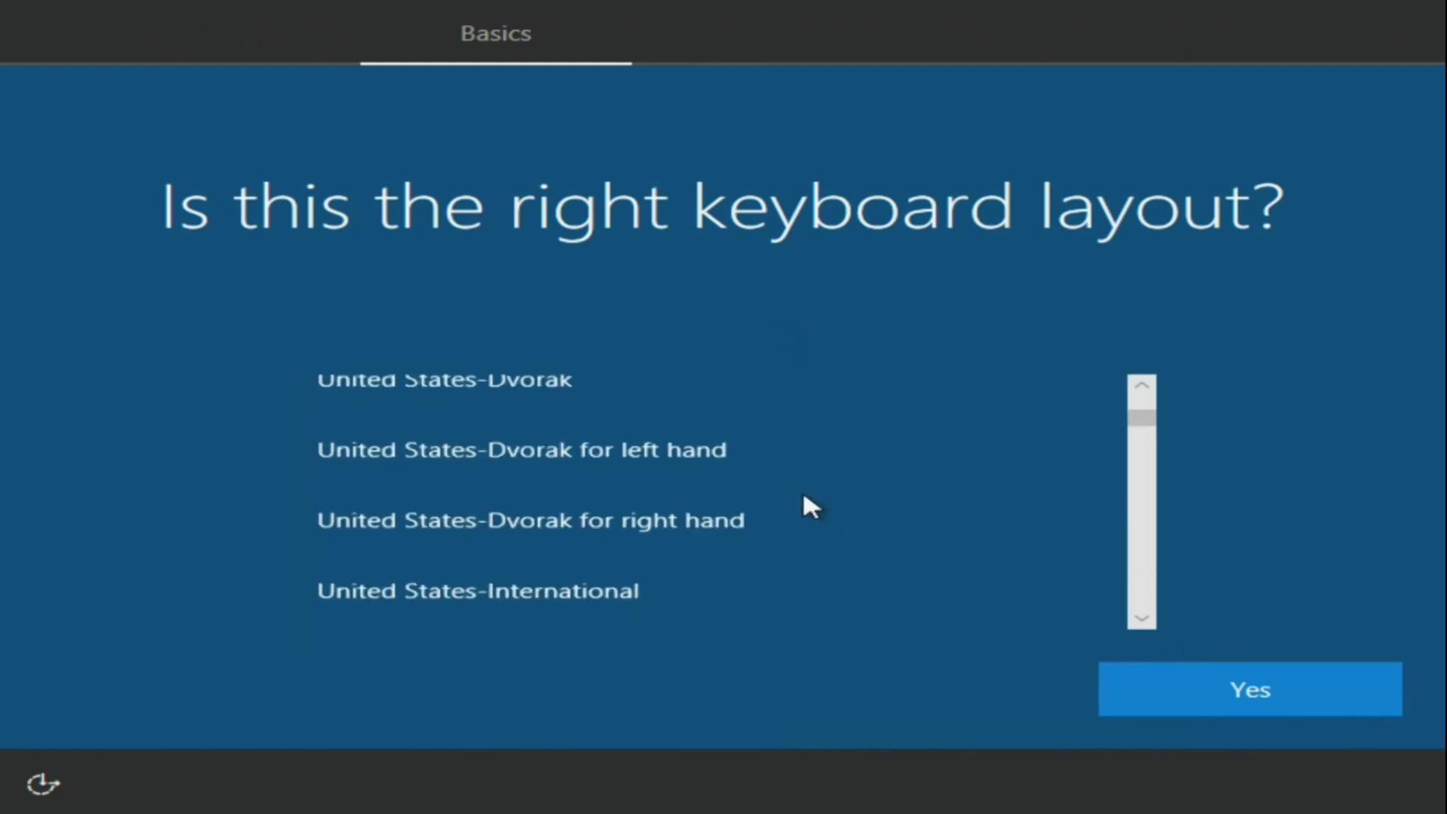
scroll(519, 444, up, 1)
click(512, 441)
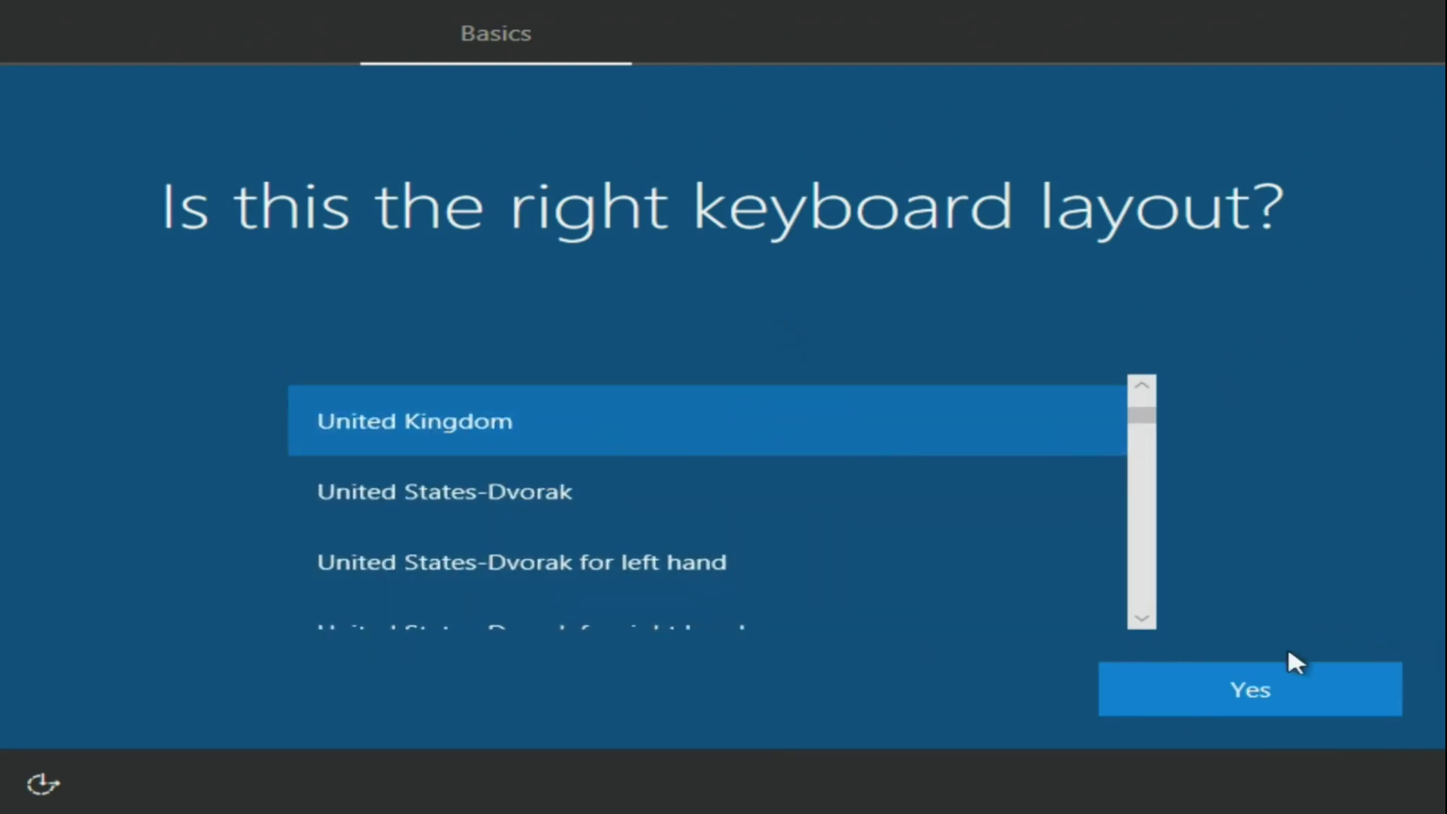
click(1256, 687)
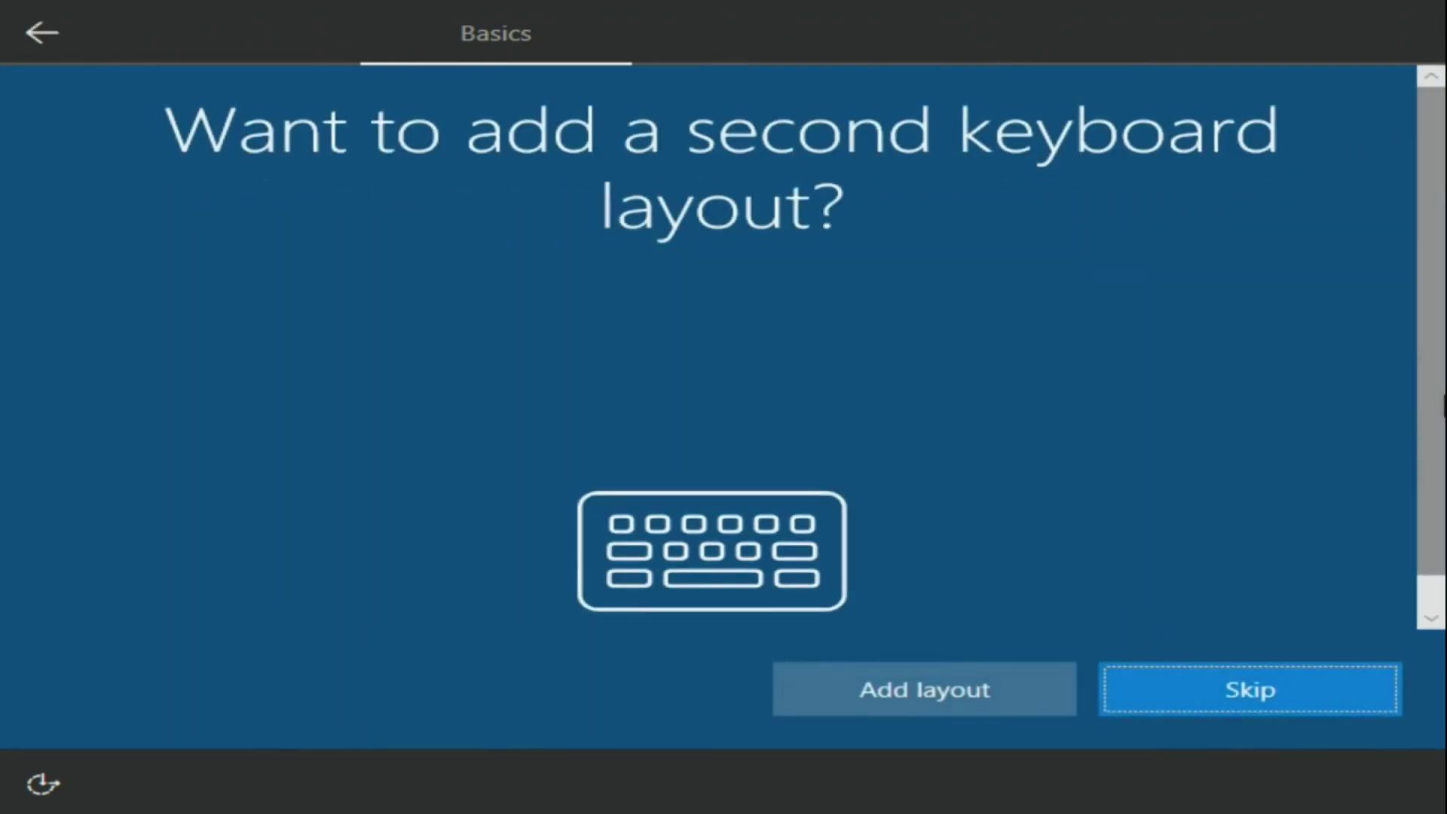
click(1241, 697)
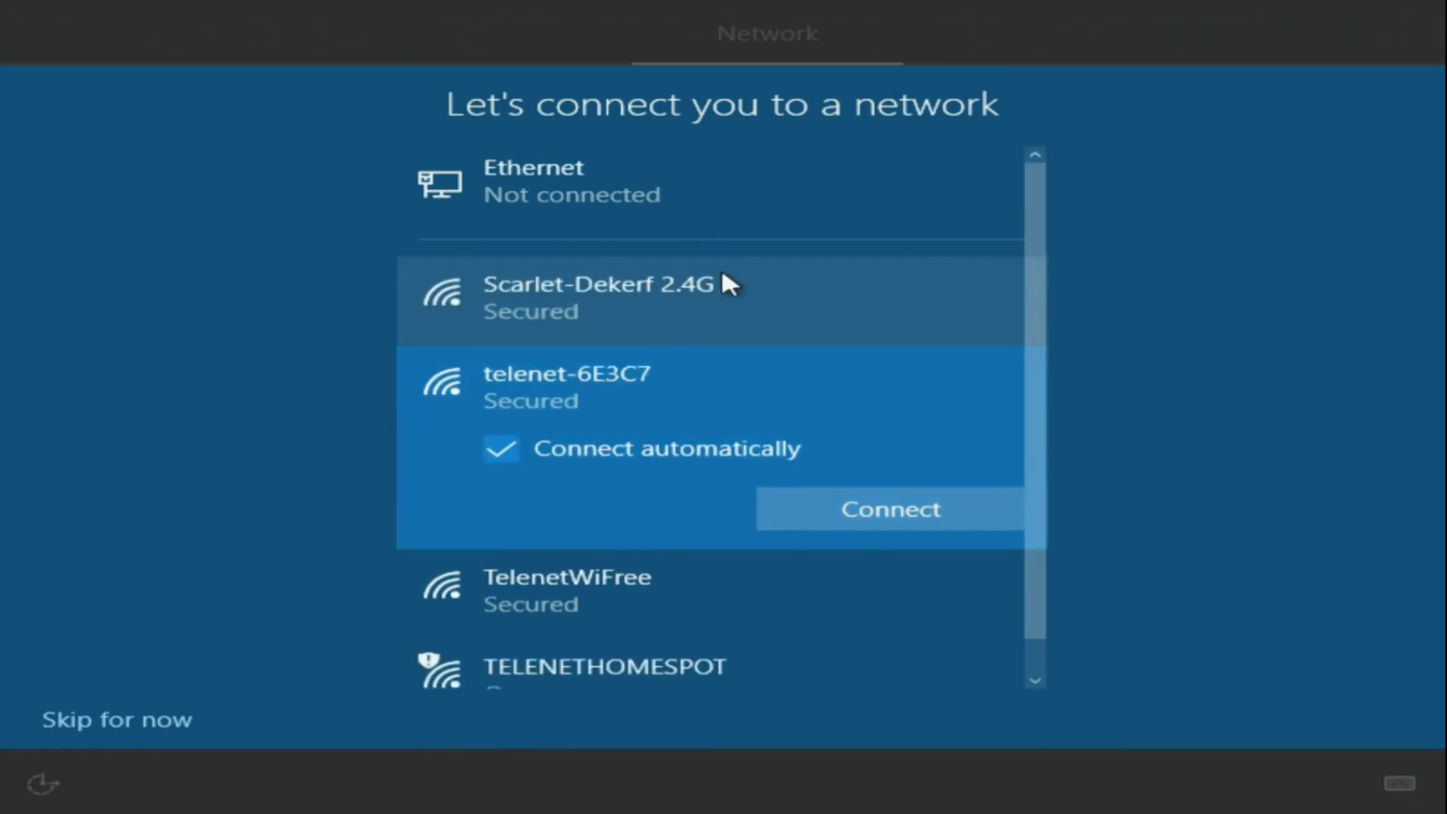
Connect to the secured 2.4G Wi-Fi network by entering its network security key, and continue to the account setup
click(713, 284)
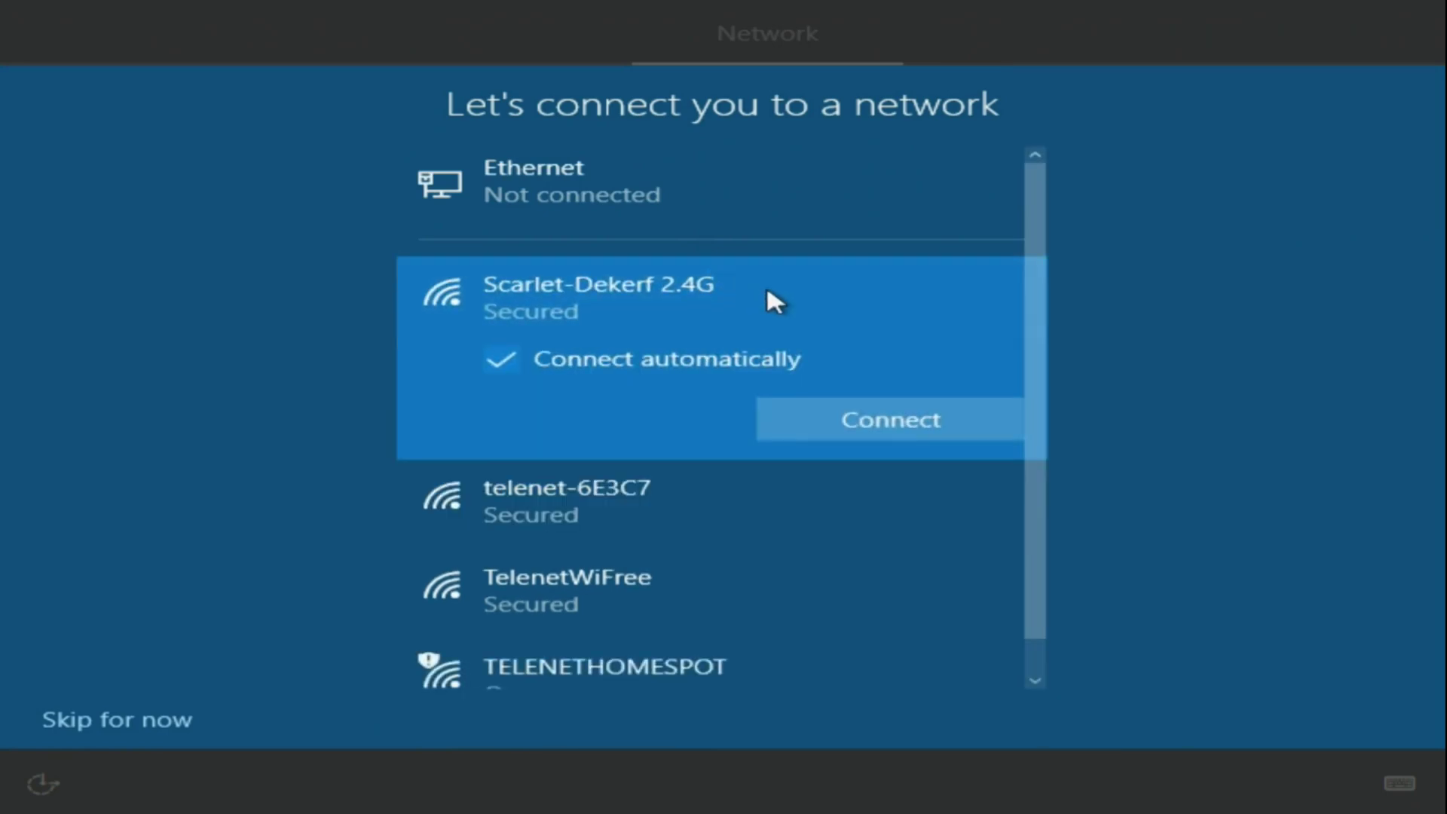
click(868, 413)
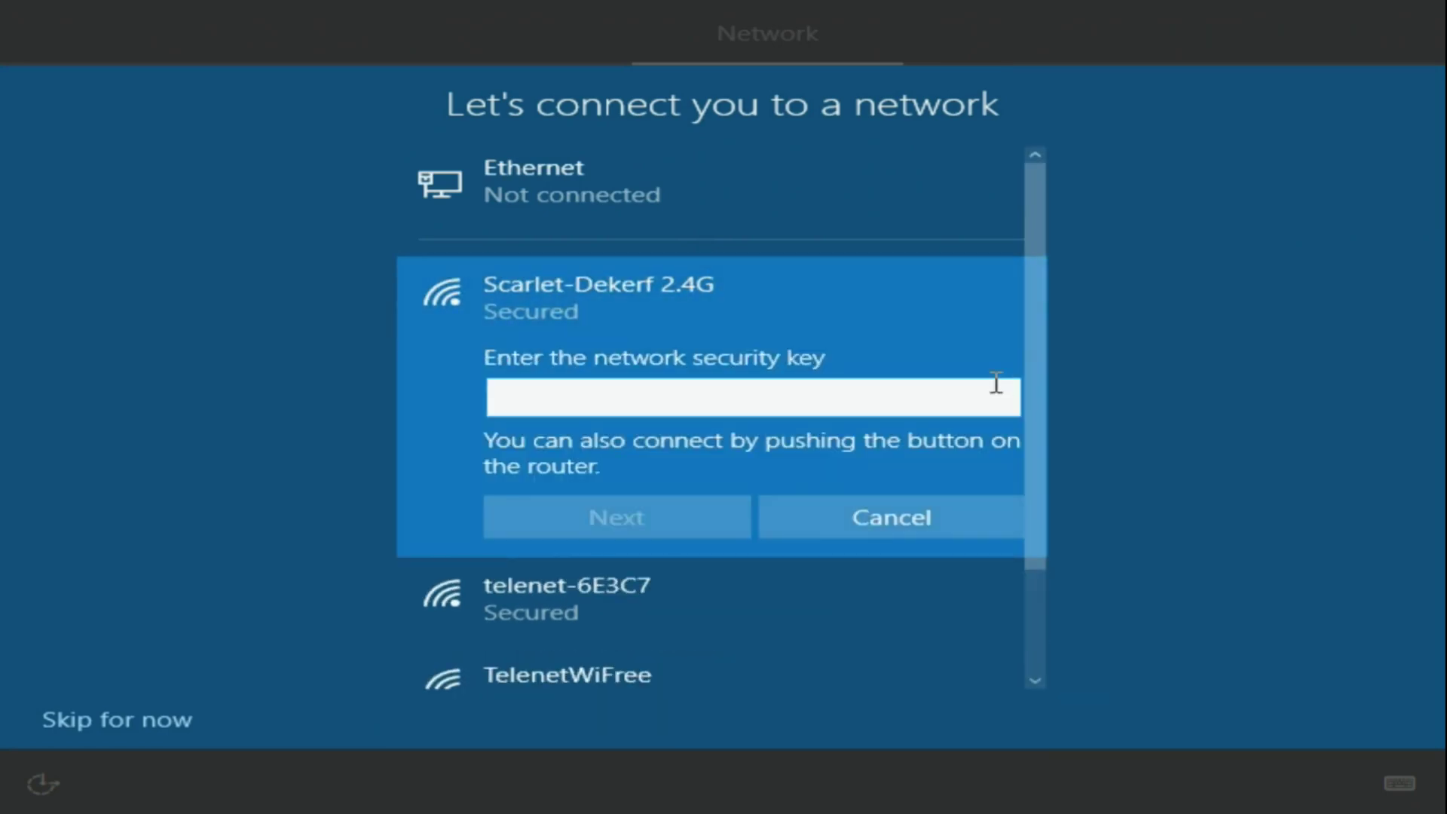
text(••••••••••)
key(Return)
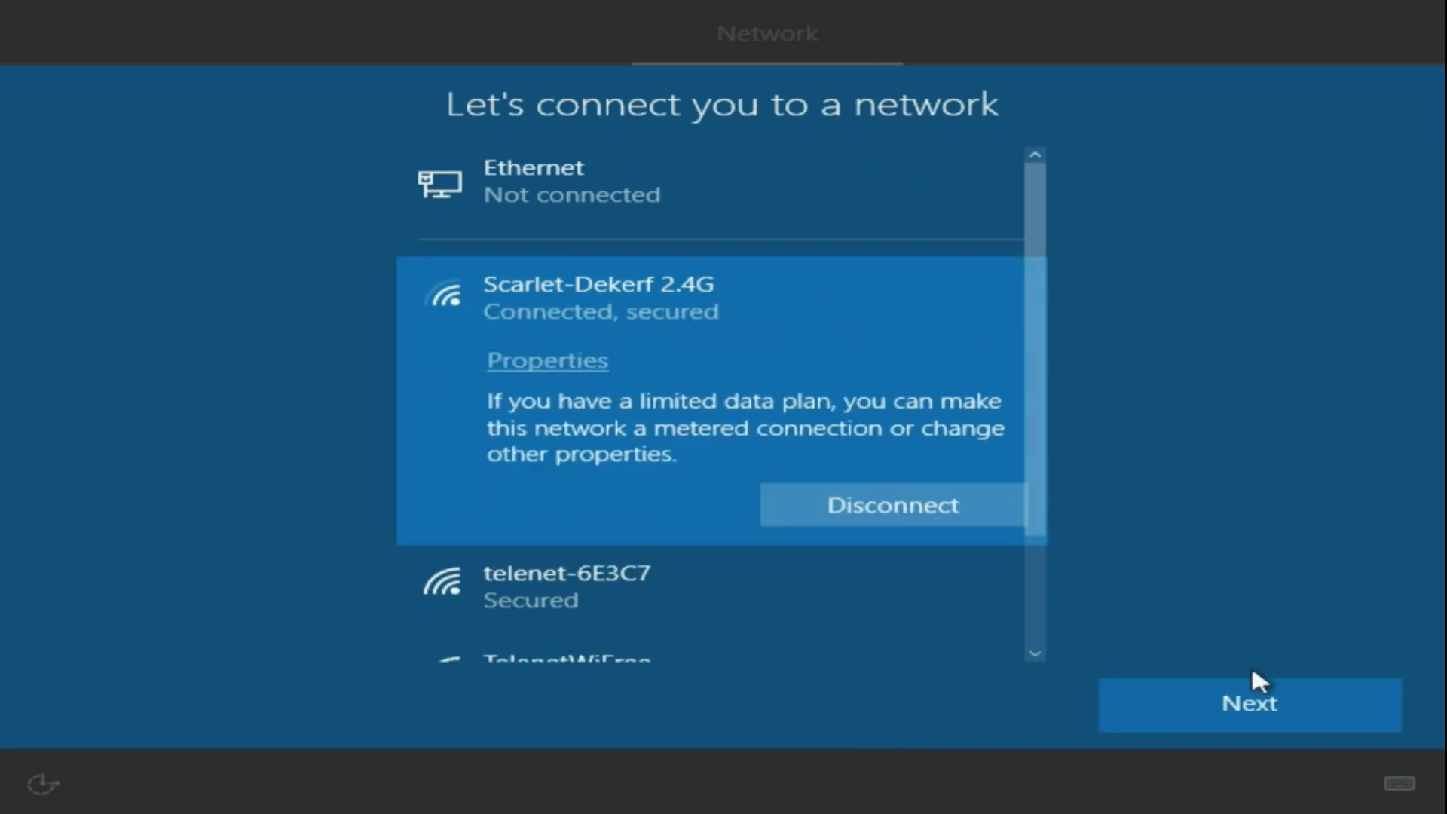
click(1232, 705)
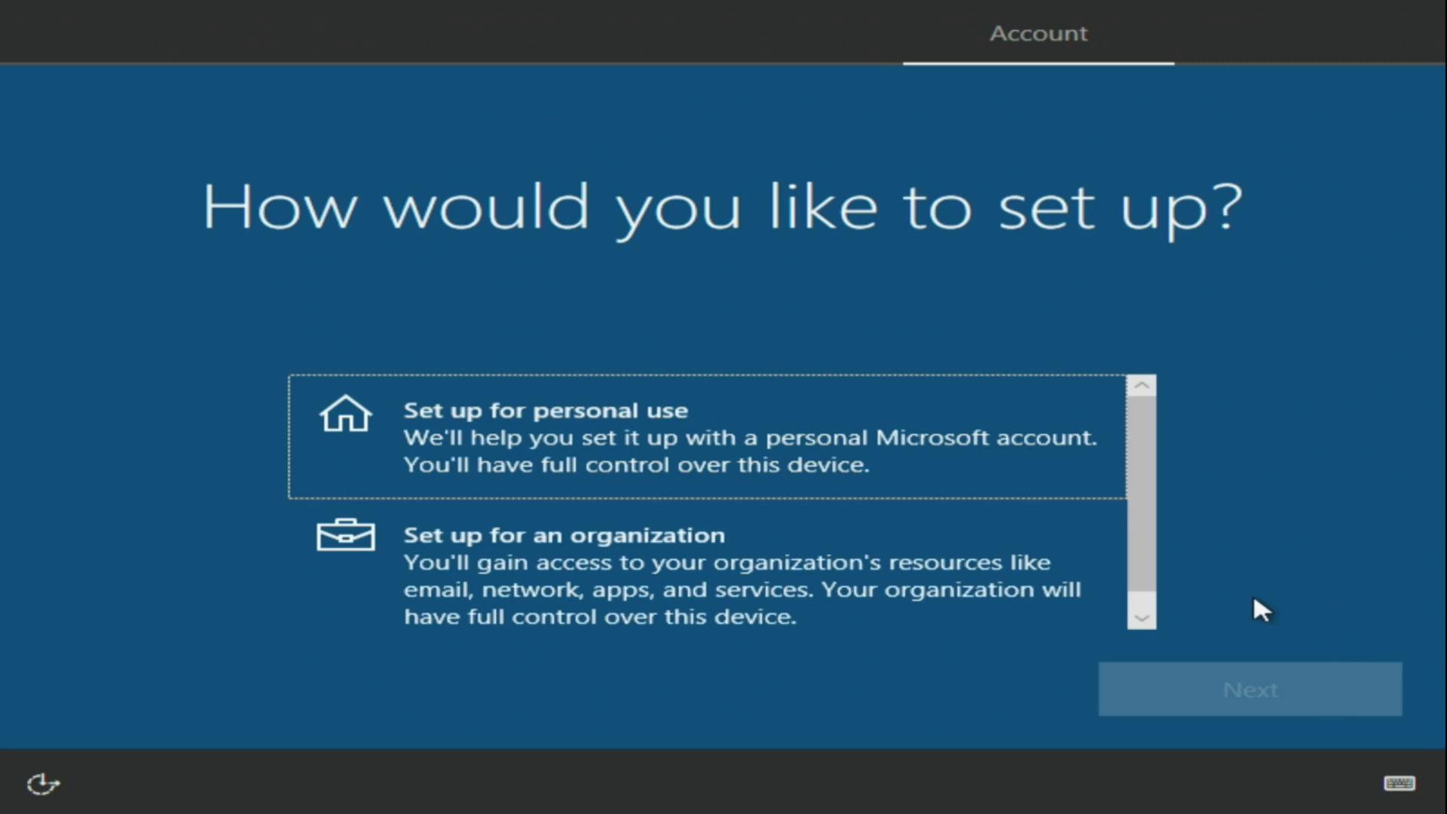